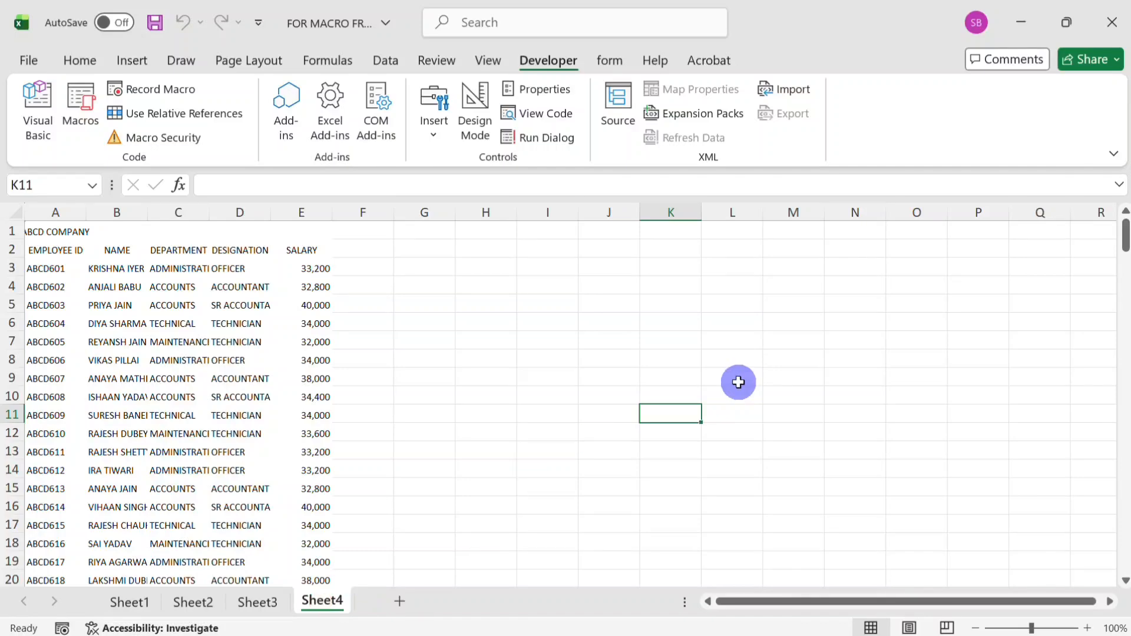
- Run the formatting macro on Sheet4 and review the tables on Sheet2, Sheet3 and Sheet1
key("ctrl+shift+f")
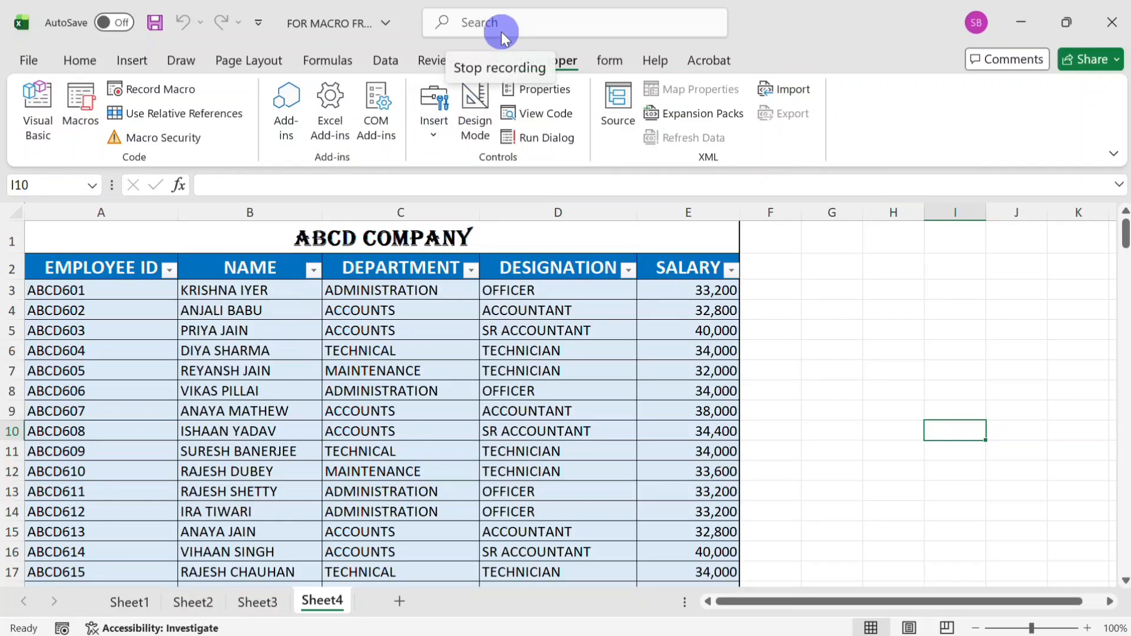
left_click(195, 604)
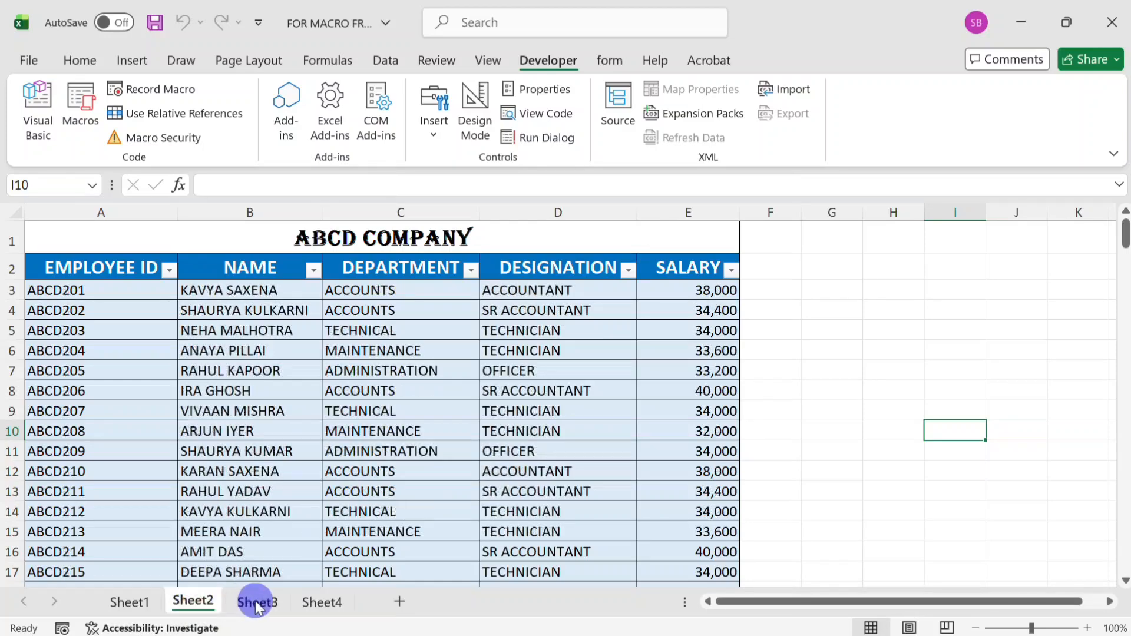
left_click(254, 602)
left_click(319, 601)
left_click(146, 604)
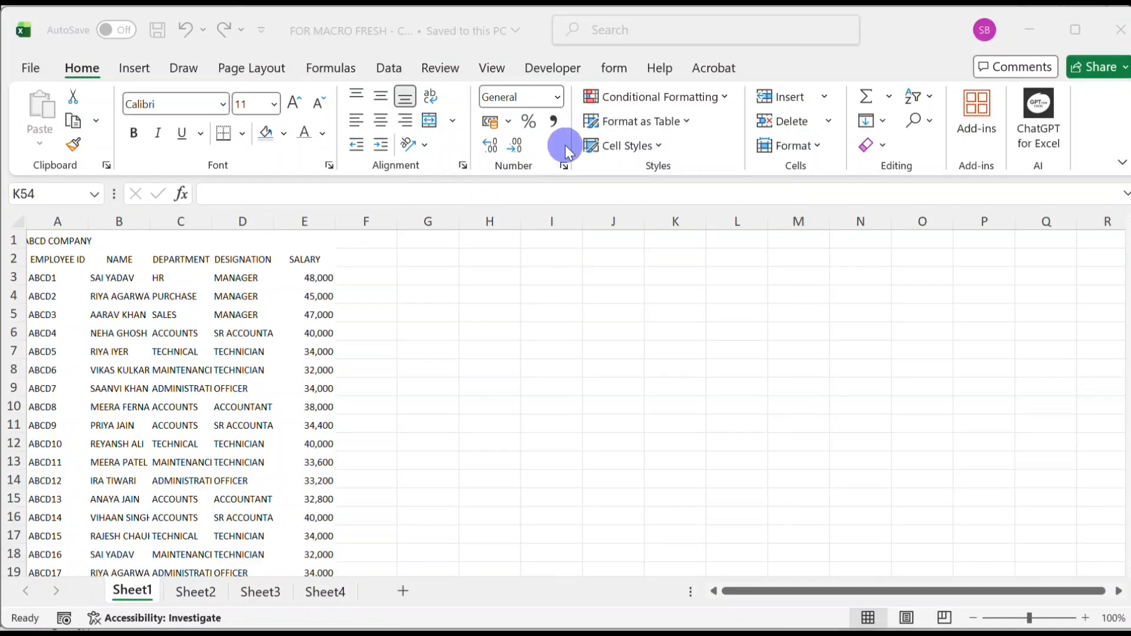
- Start recording a macro named MYFORMAT, stored in this workbook, with the shortcut Ctrl+Shift+F
left_click(561, 67)
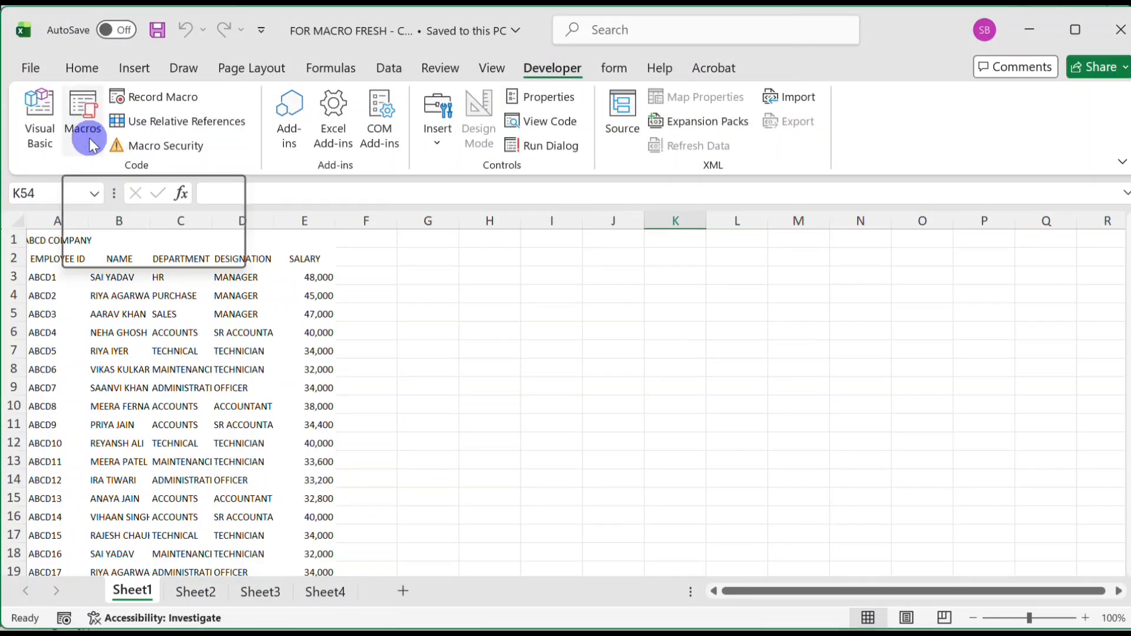
left_click(173, 98)
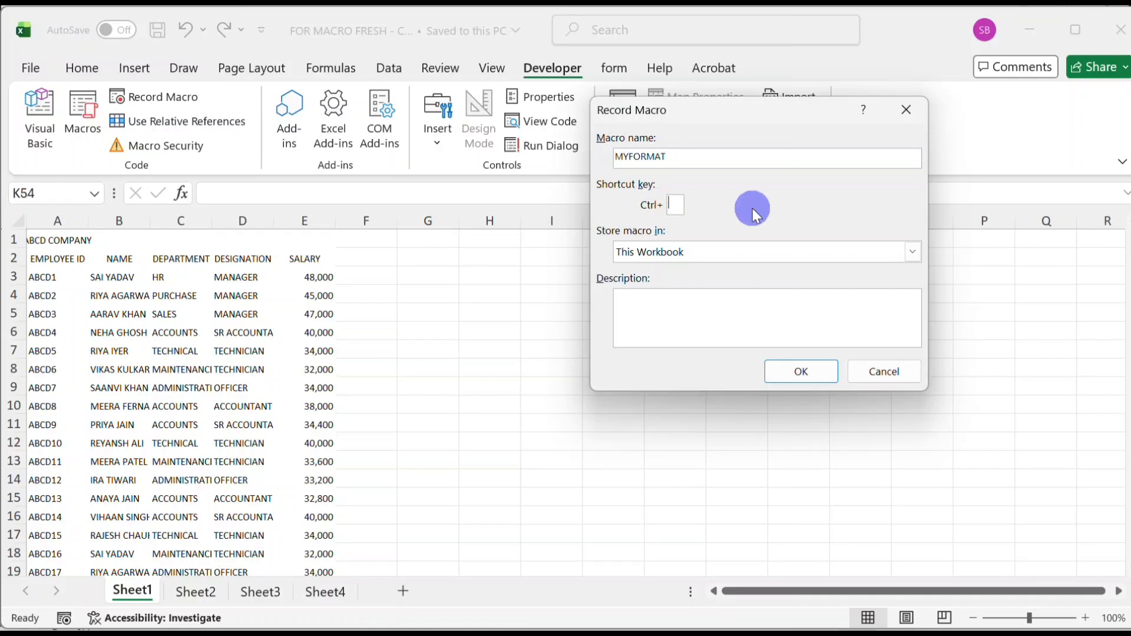
type("F")
left_click(820, 375)
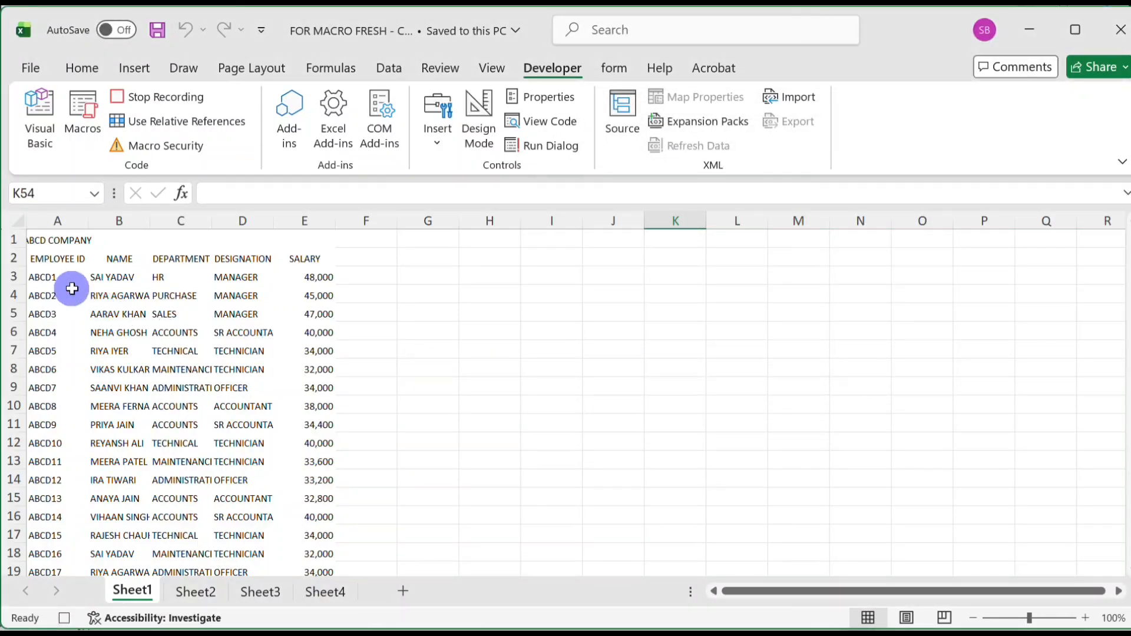
- Apply all borders and thick outside borders to the employee table in A1:E202 on Sheet1
left_click_drag(51, 244, 327, 529)
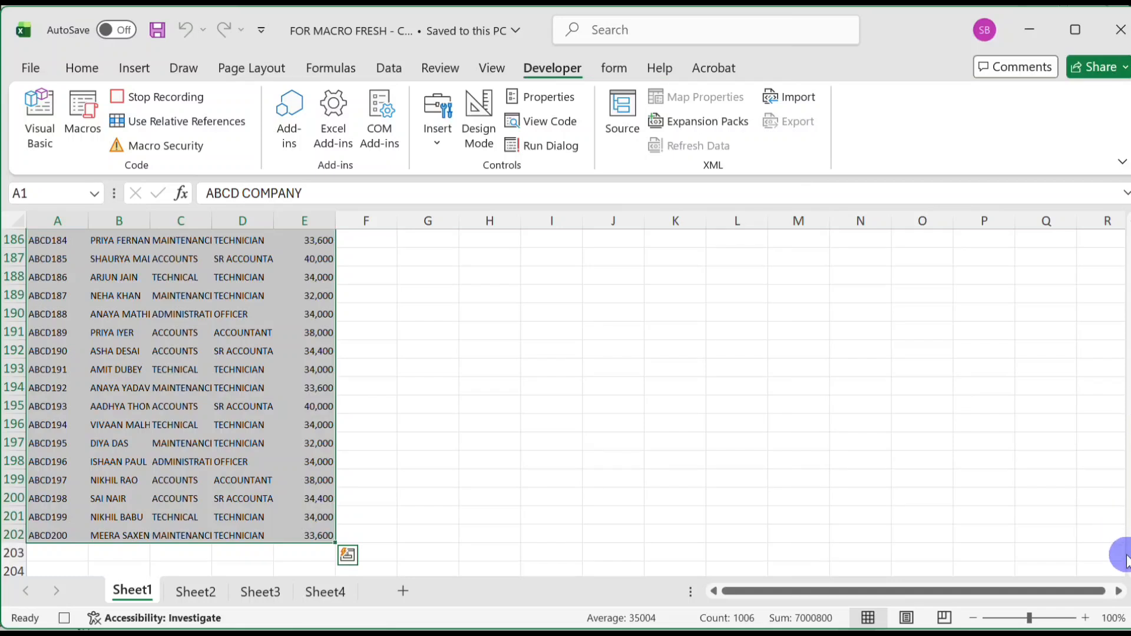
left_click_drag(1122, 557, 1123, 550)
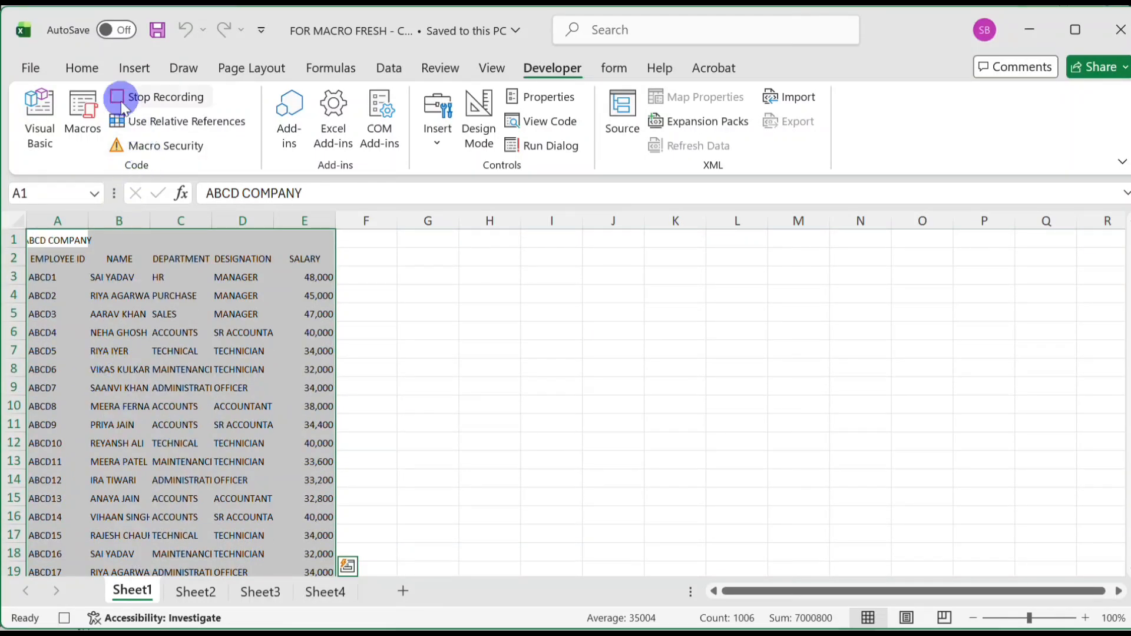
left_click(83, 69)
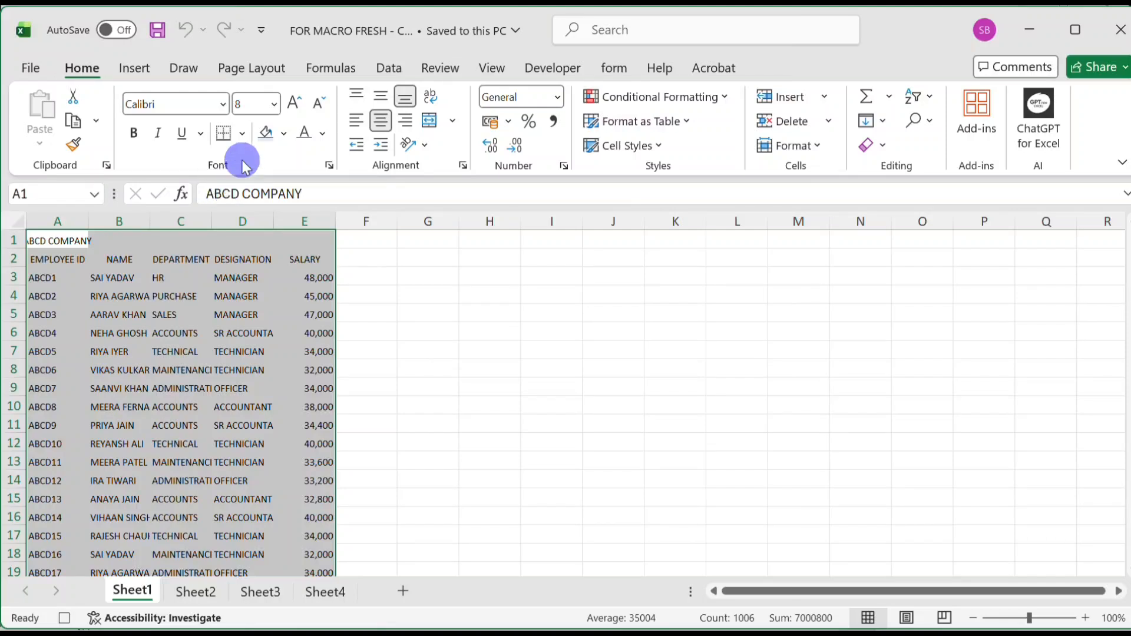
left_click(242, 136)
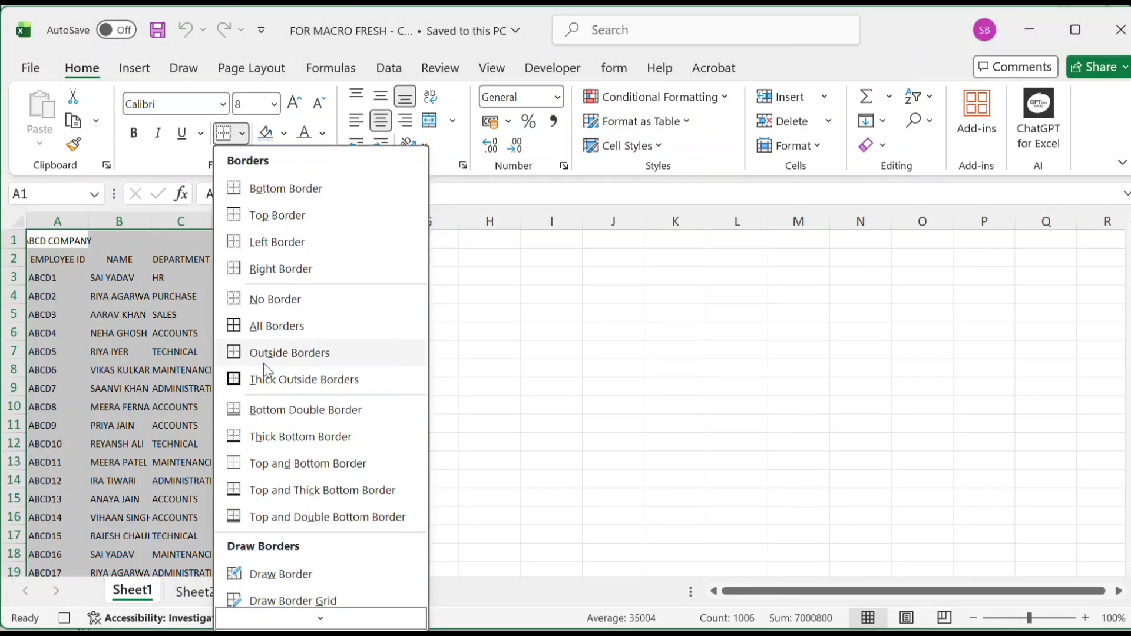
left_click(286, 329)
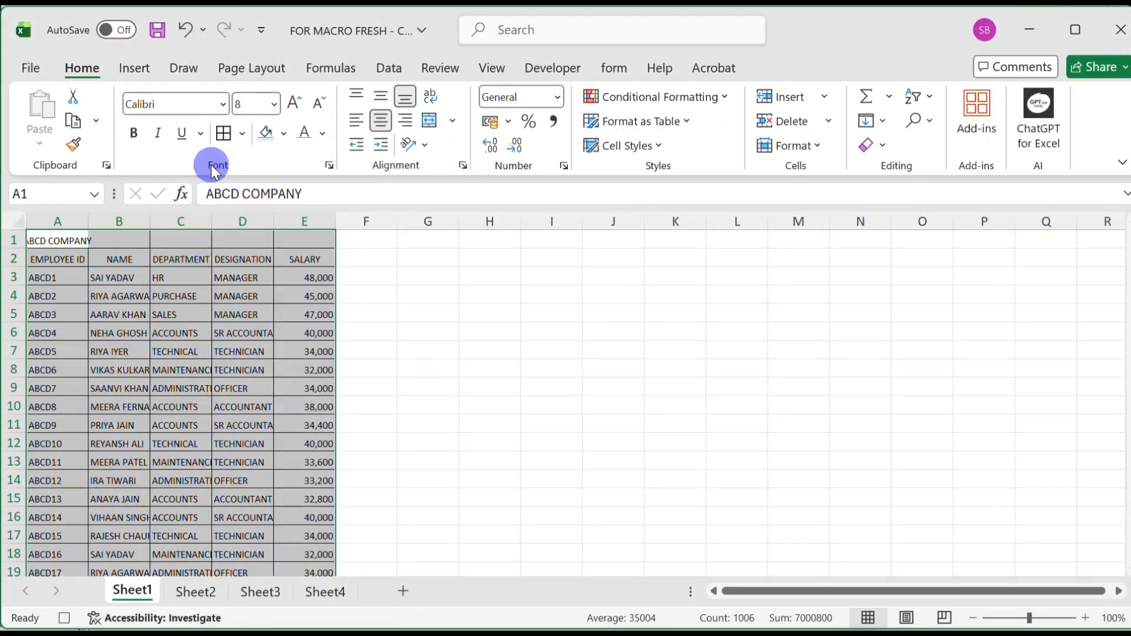
left_click(243, 135)
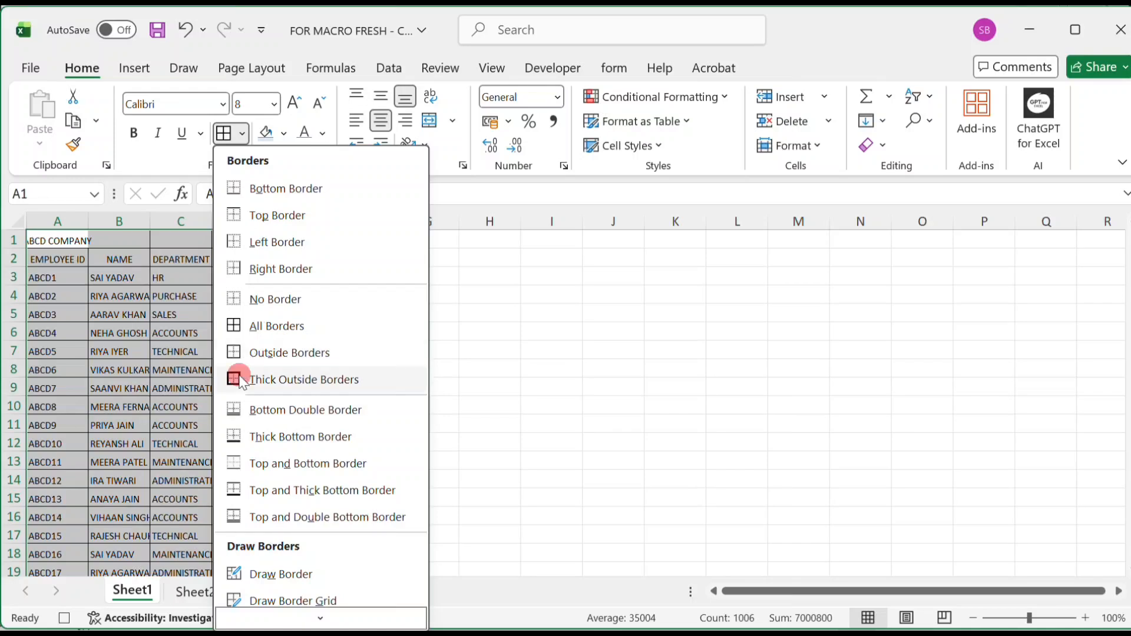
left_click(246, 370)
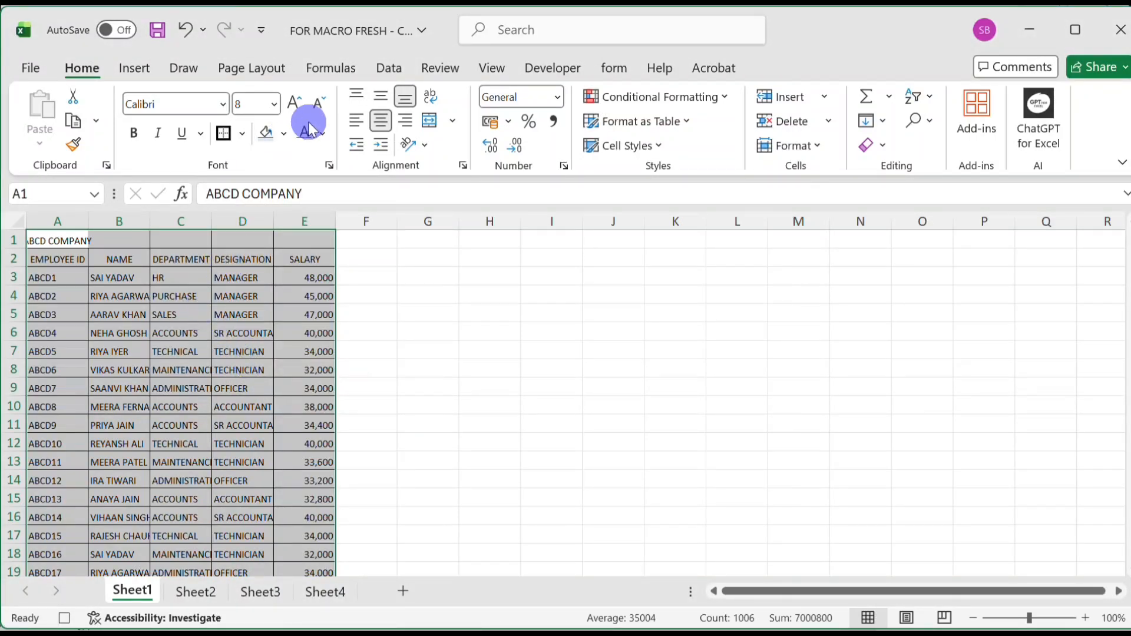
- Increase the font size of the whole employee table to 12
left_click(292, 108)
left_click(292, 108)
left_click(291, 108)
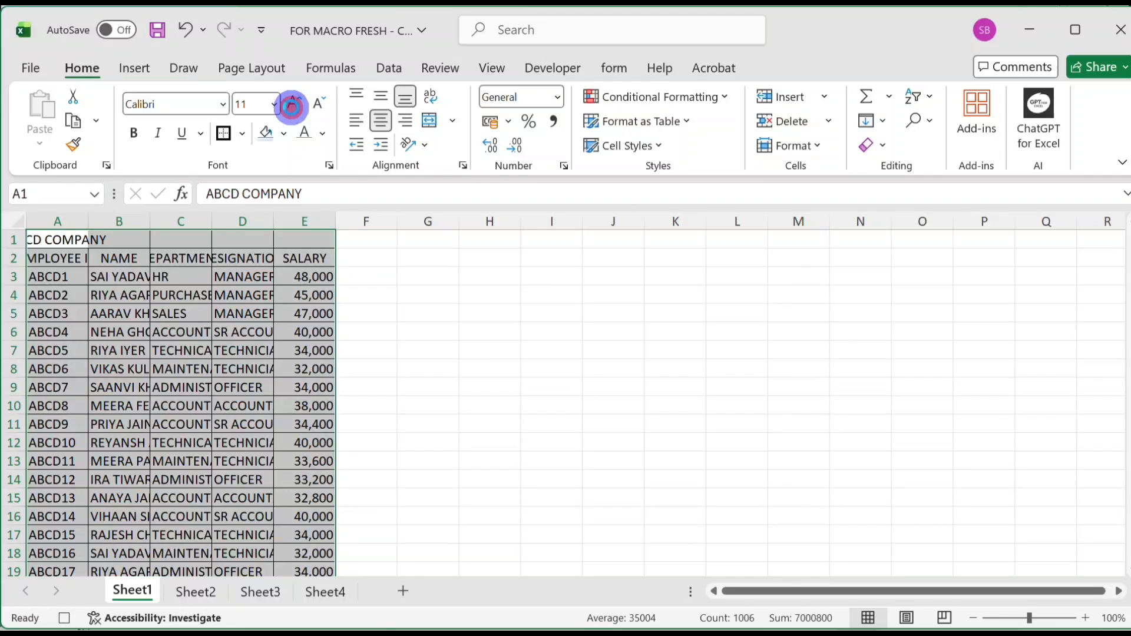
left_click(291, 107)
- Merge and center the ABCD COMPANY title across A1:E1
left_click_drag(70, 240, 285, 240)
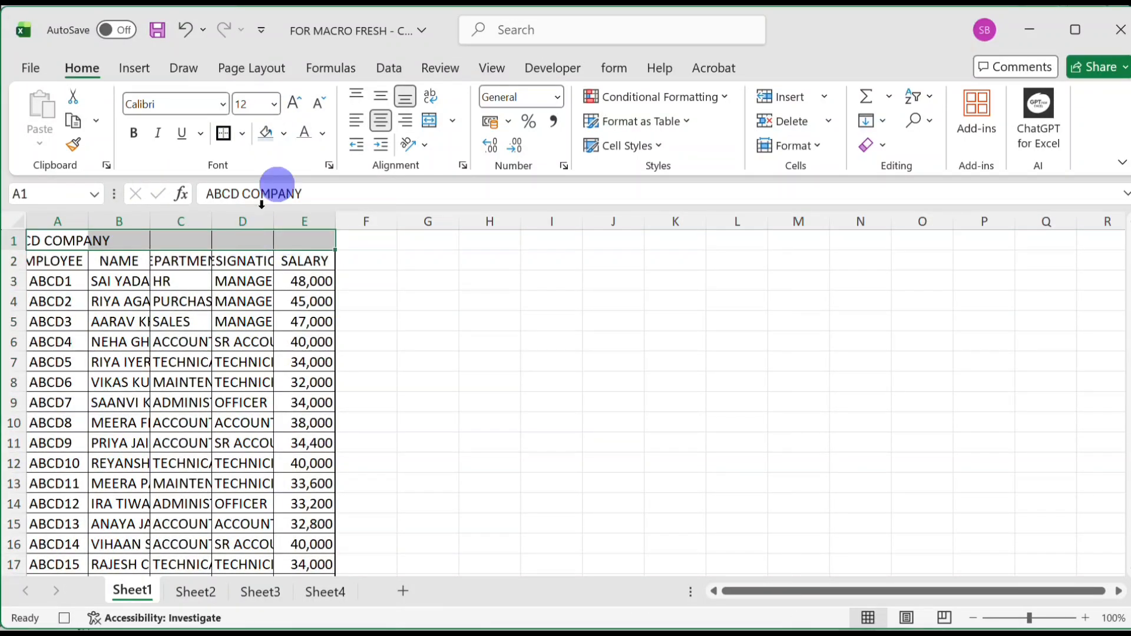
left_click(452, 124)
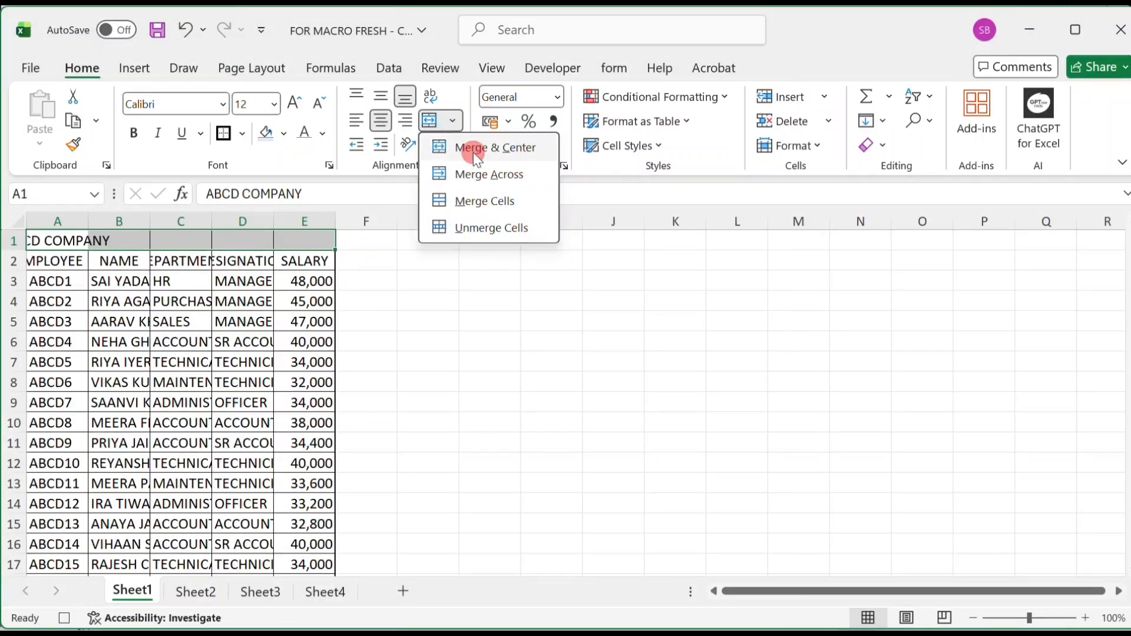
left_click(475, 154)
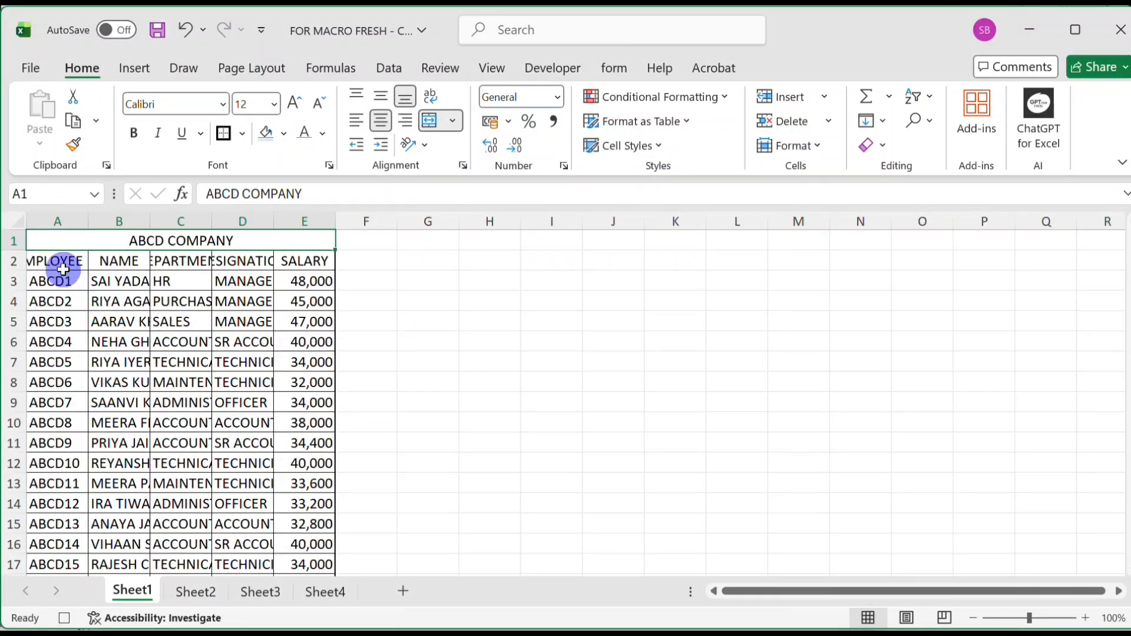
- AutoFit columns A to E so their widths match the table's contents
left_click_drag(60, 267, 253, 277)
left_click_drag(43, 221, 295, 225)
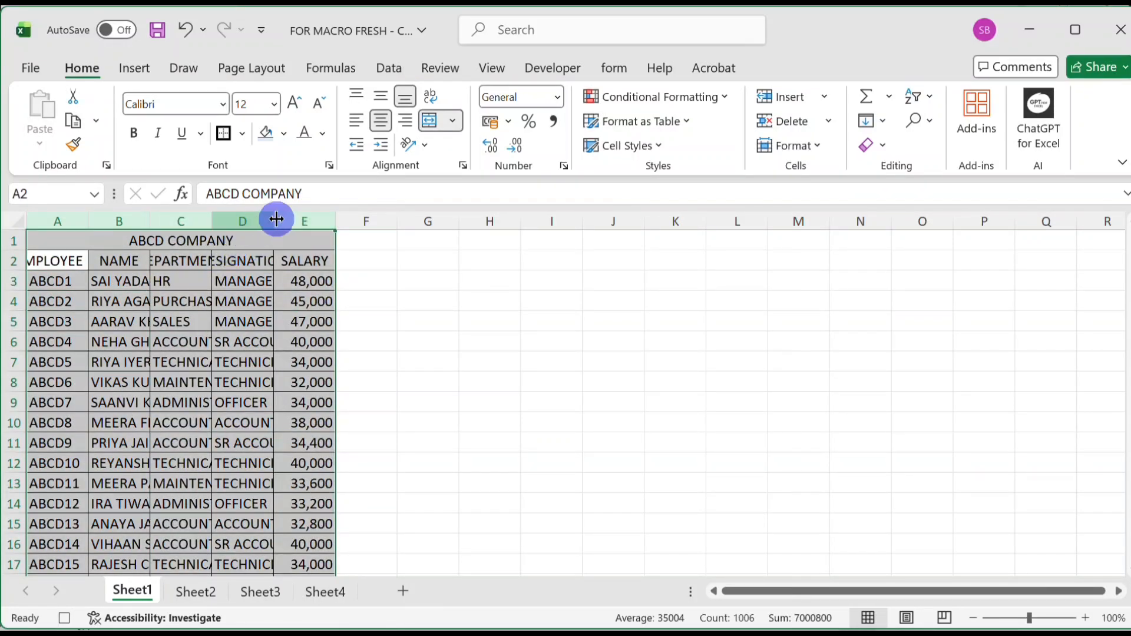
double_click(276, 219)
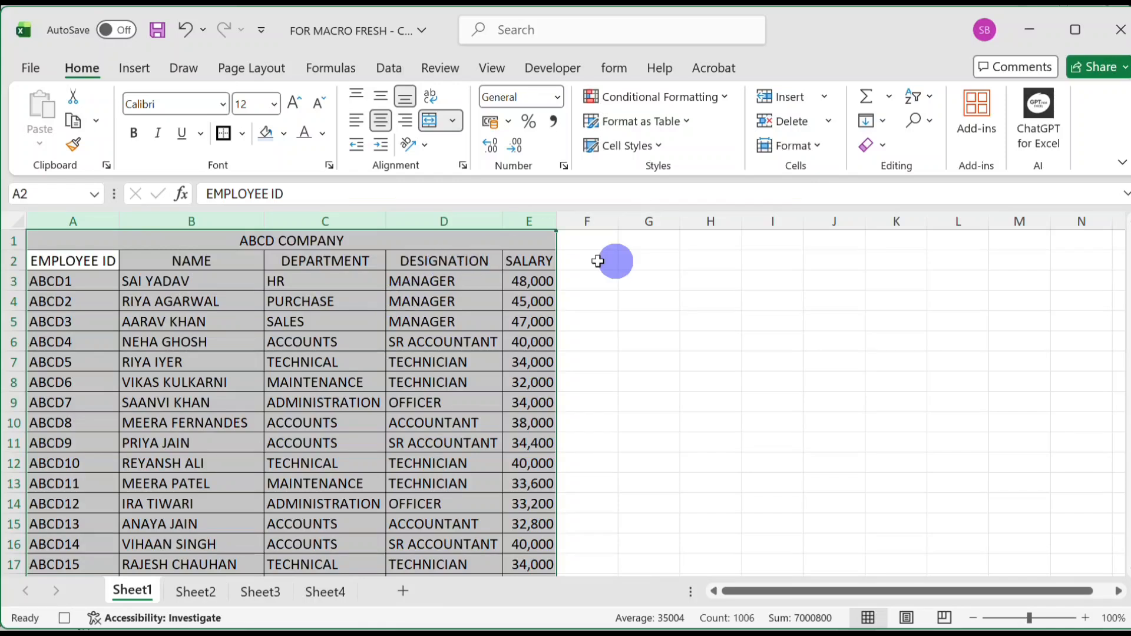
left_click(754, 277)
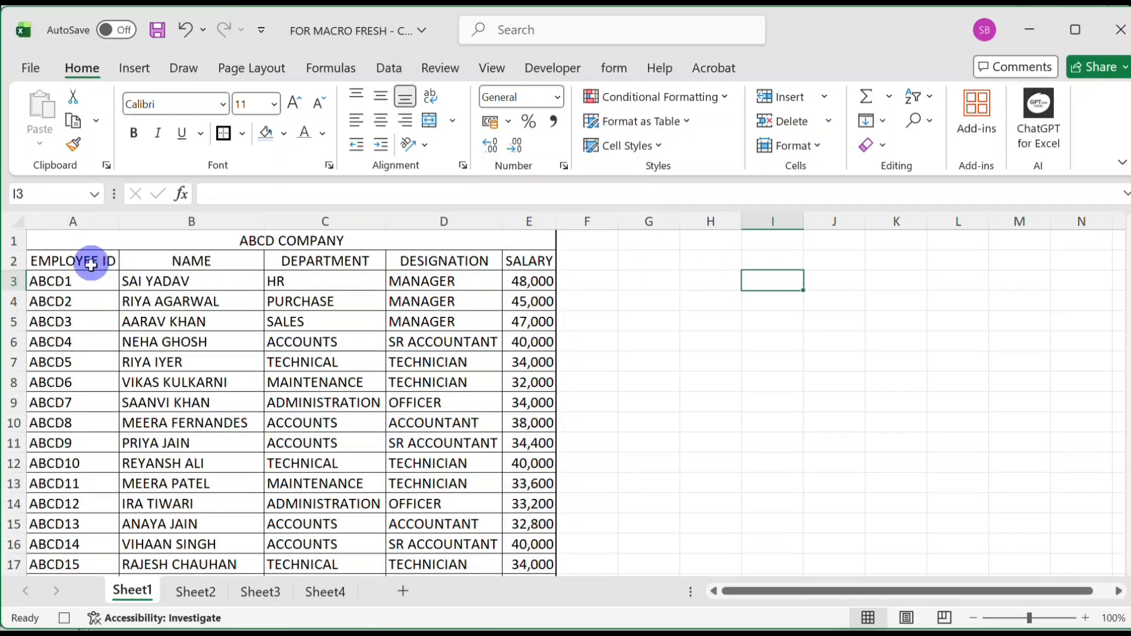
- Format the ABCD COMPANY title in the Algerian font at size 22
left_click(227, 241)
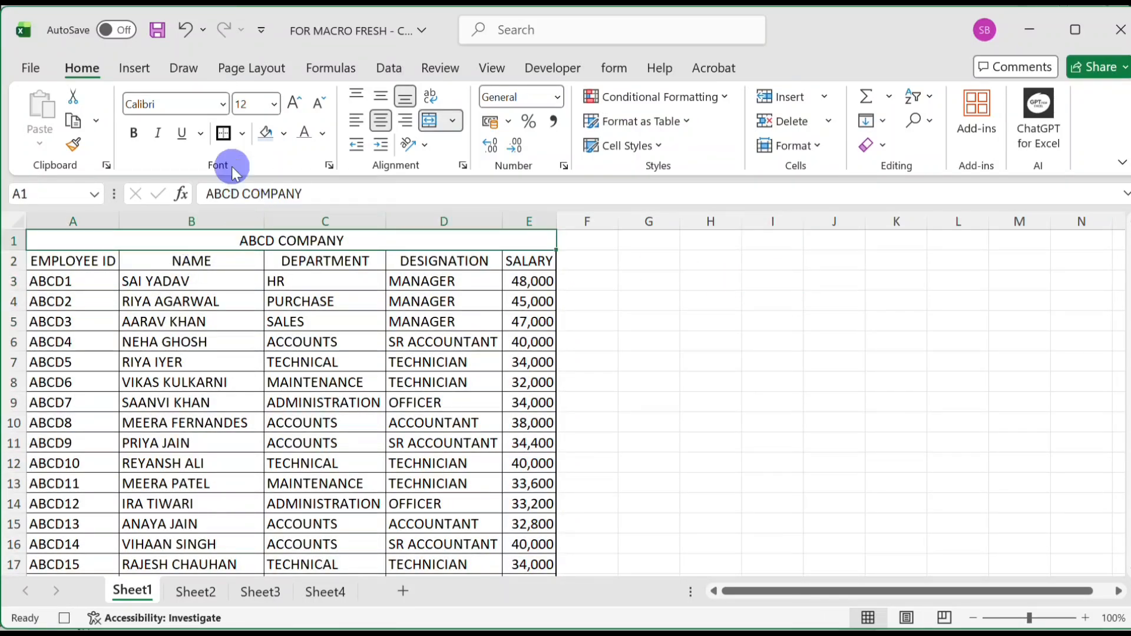
left_click(294, 105)
left_click(293, 105)
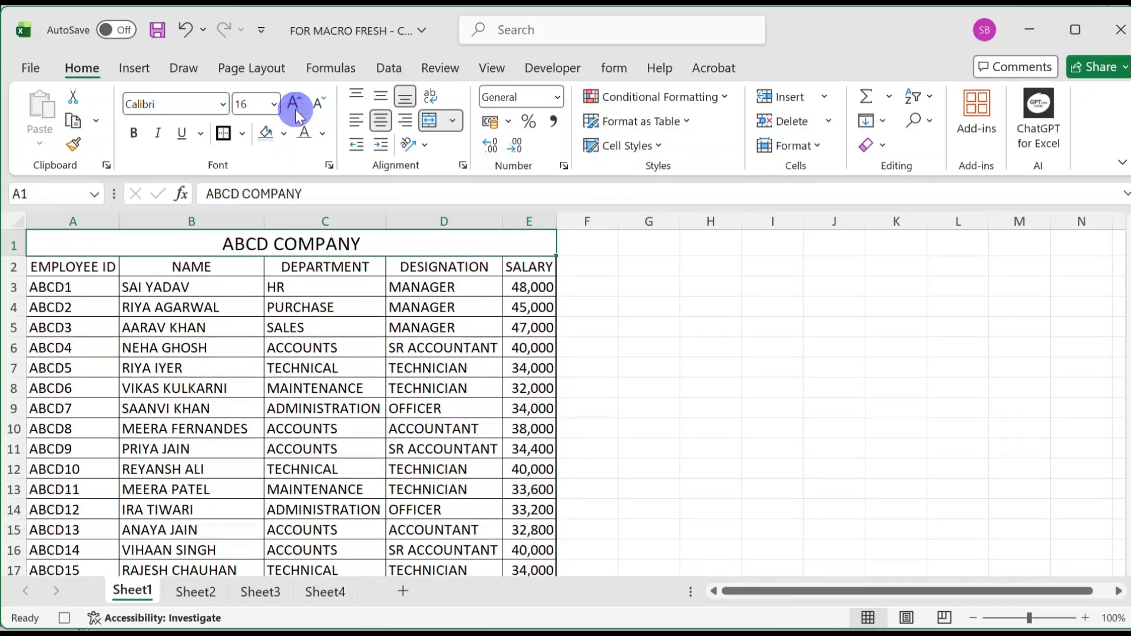
left_click(294, 105)
left_click(293, 105)
left_click(294, 108)
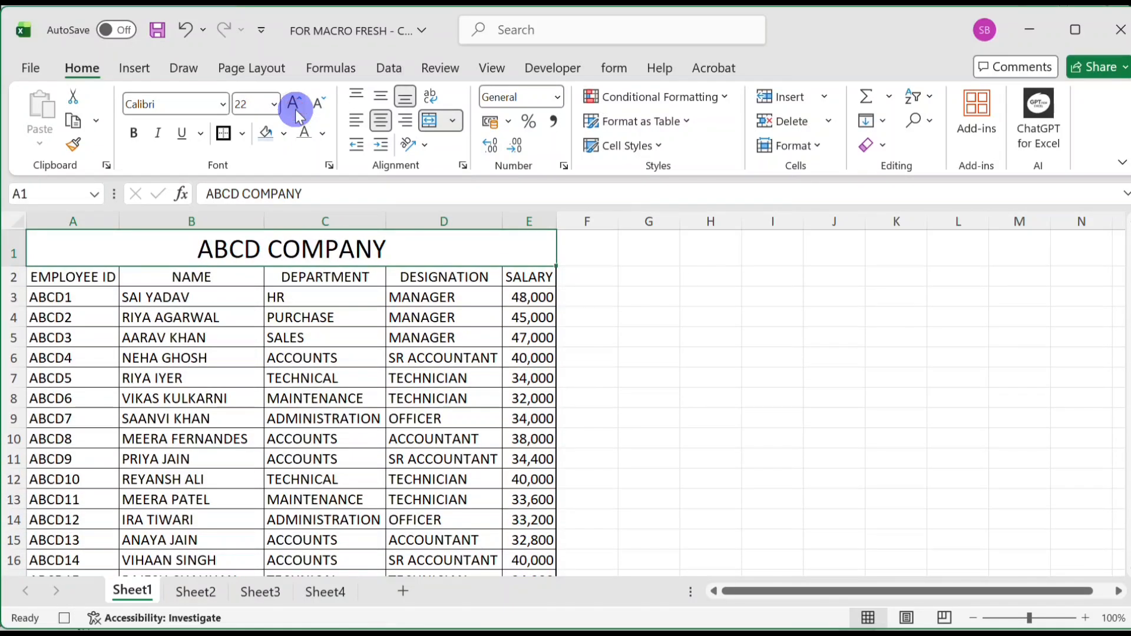
left_click(222, 102)
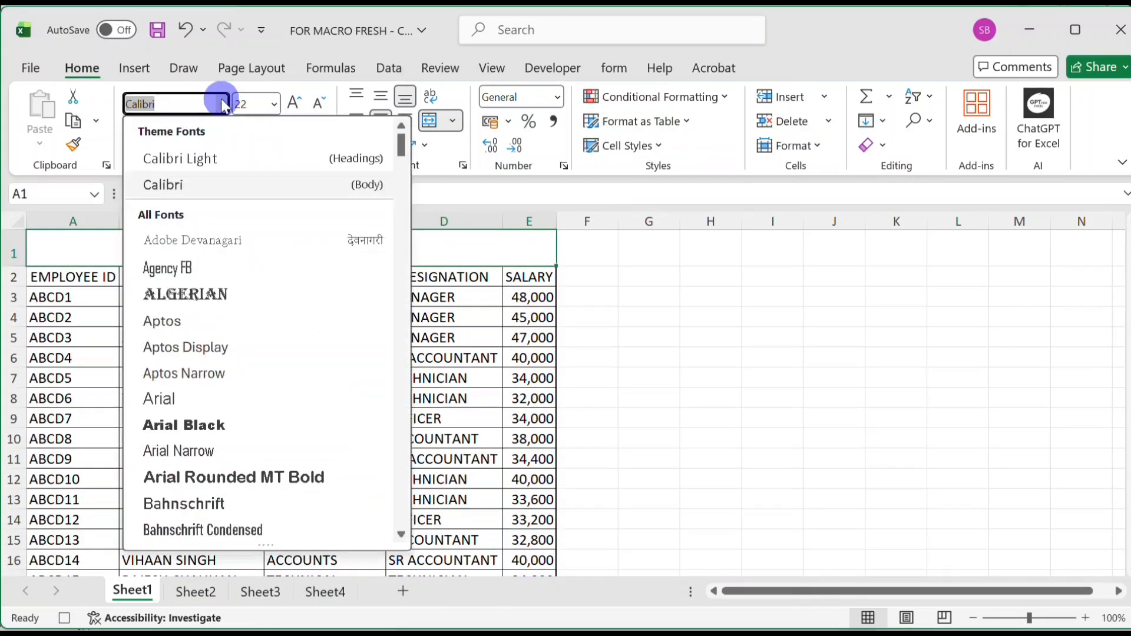
left_click(188, 293)
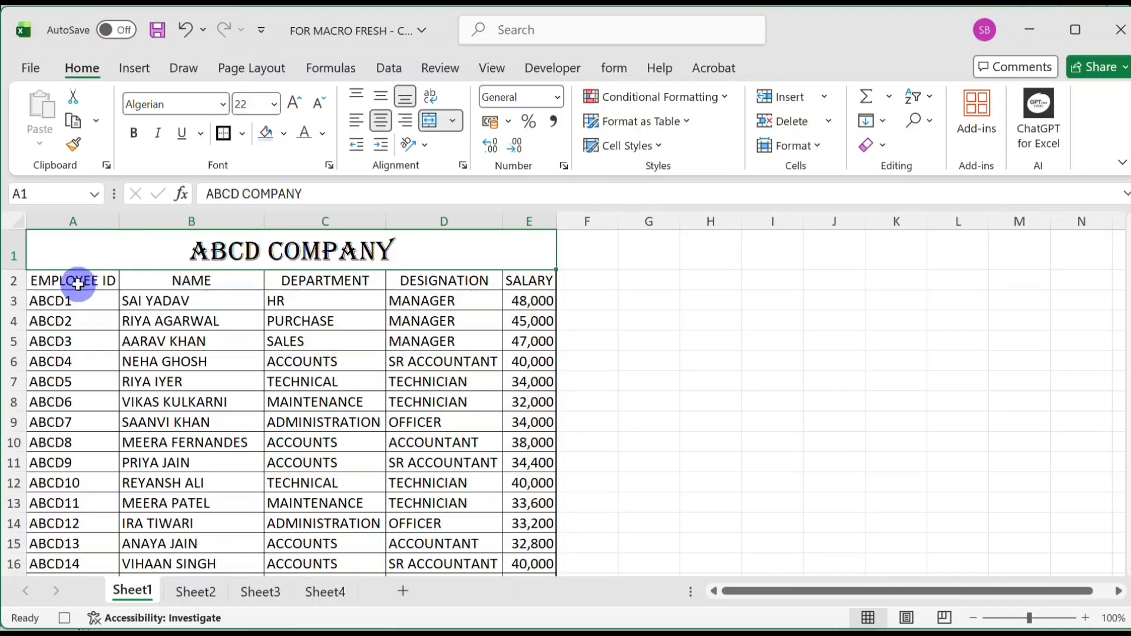
- Make the header row A2:E2 bold and set its font size to 14
left_click_drag(65, 278, 505, 281)
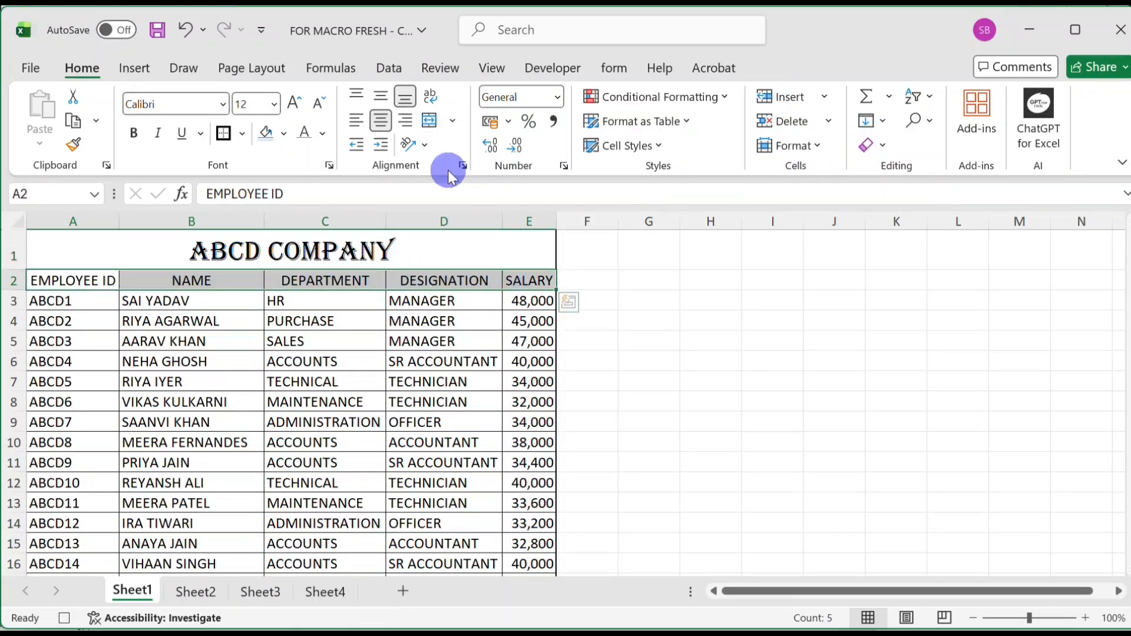
left_click(134, 132)
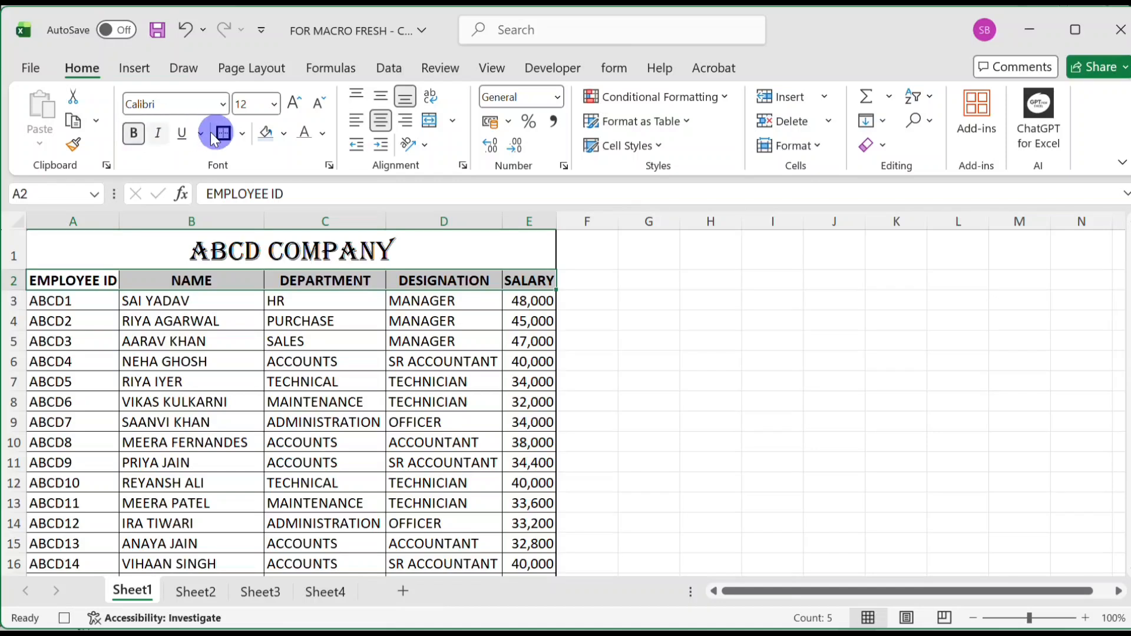
left_click(299, 106)
left_click(299, 106)
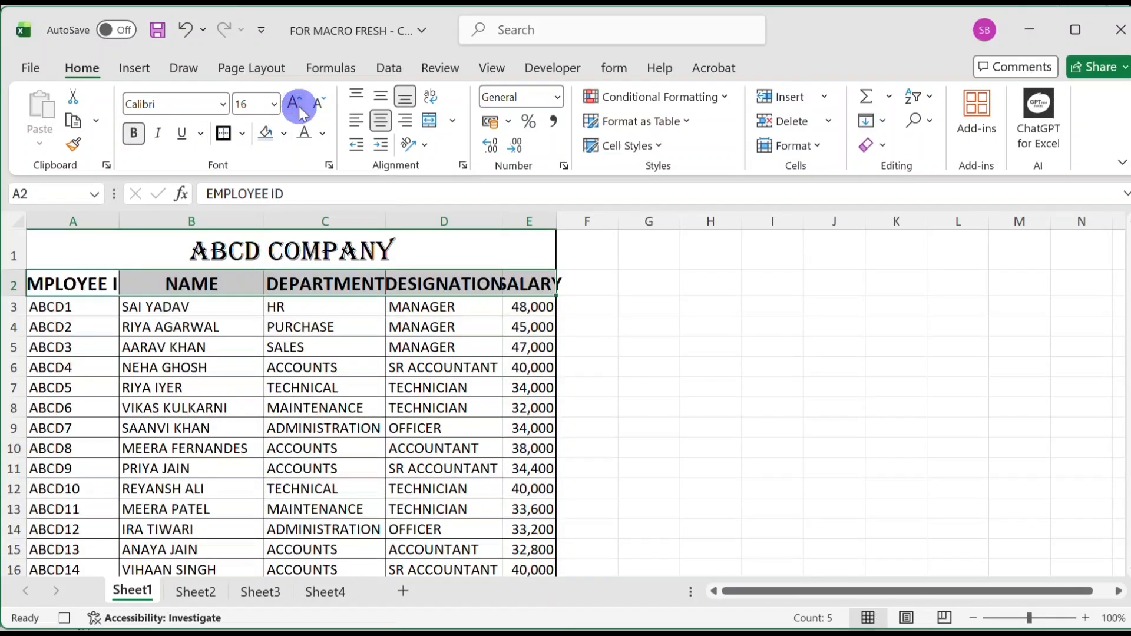
left_click(317, 109)
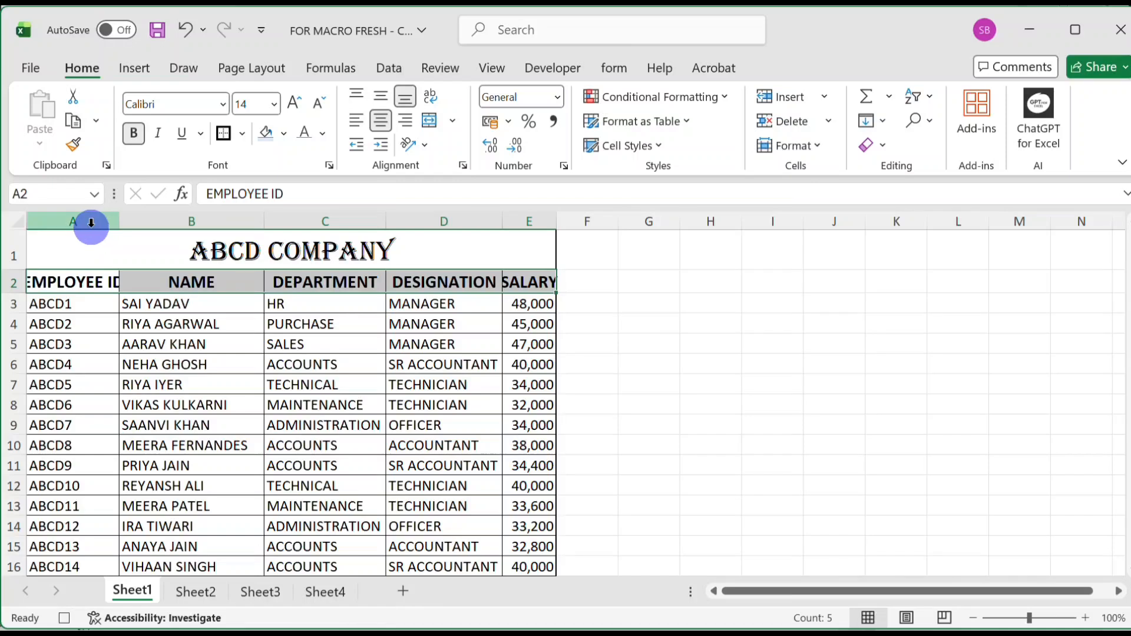
- Give the header row the standard blue fill and a white font color
left_click(283, 134)
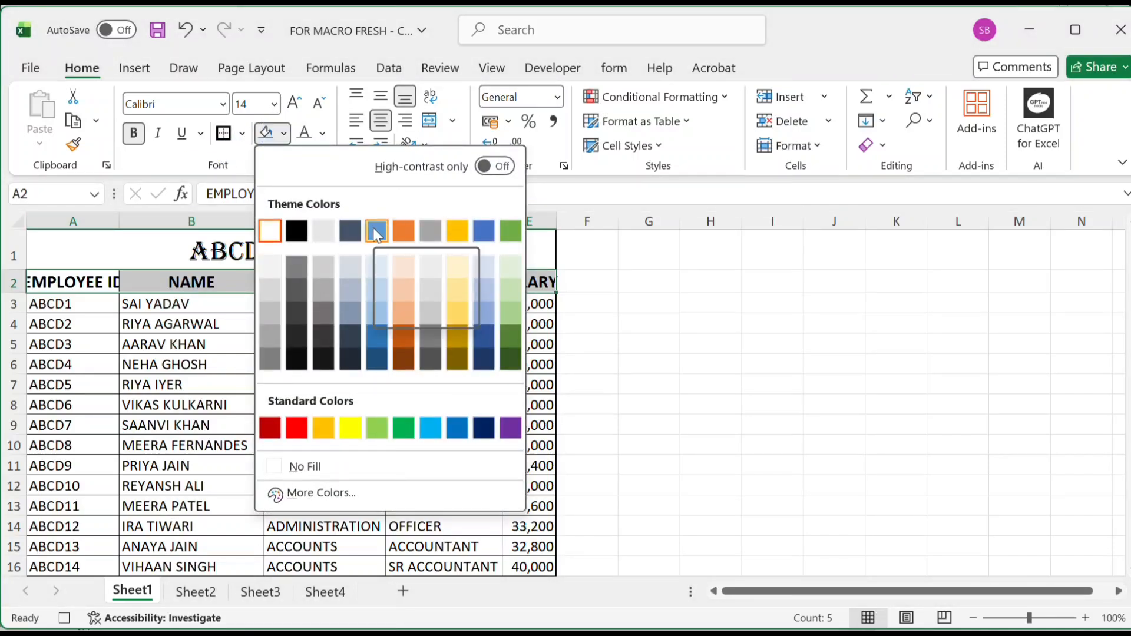
left_click(458, 429)
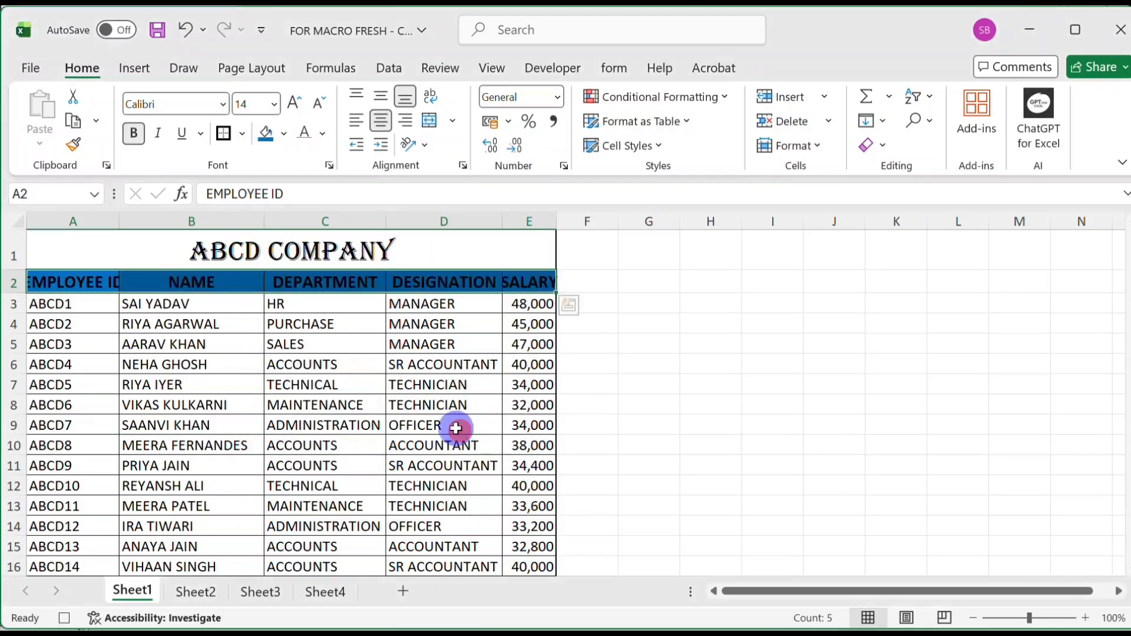
left_click(324, 137)
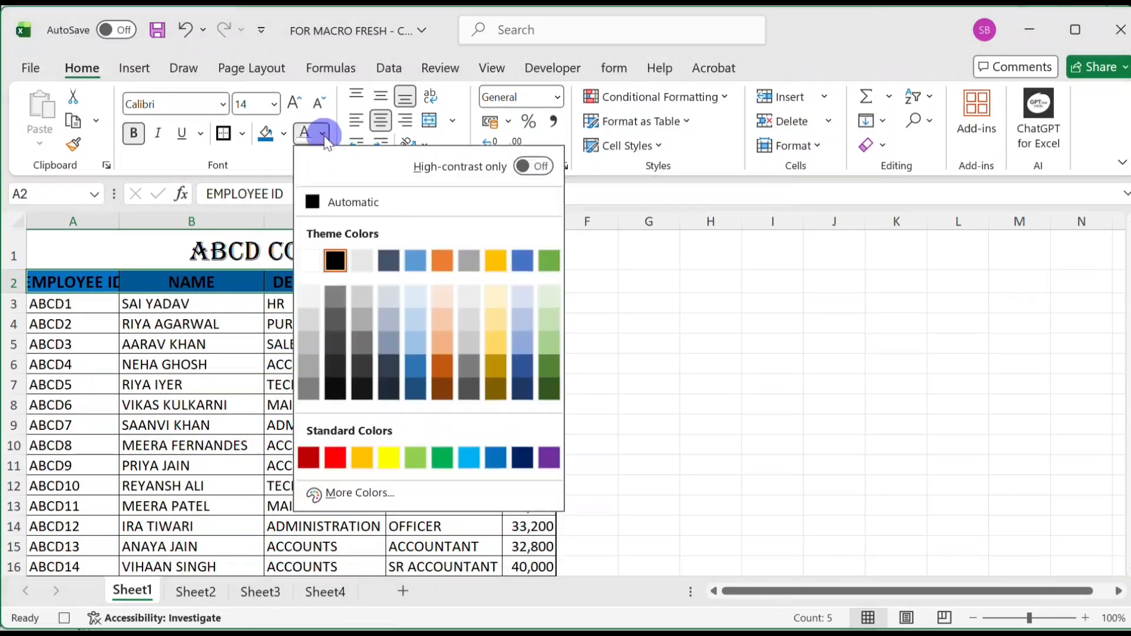
left_click(334, 258)
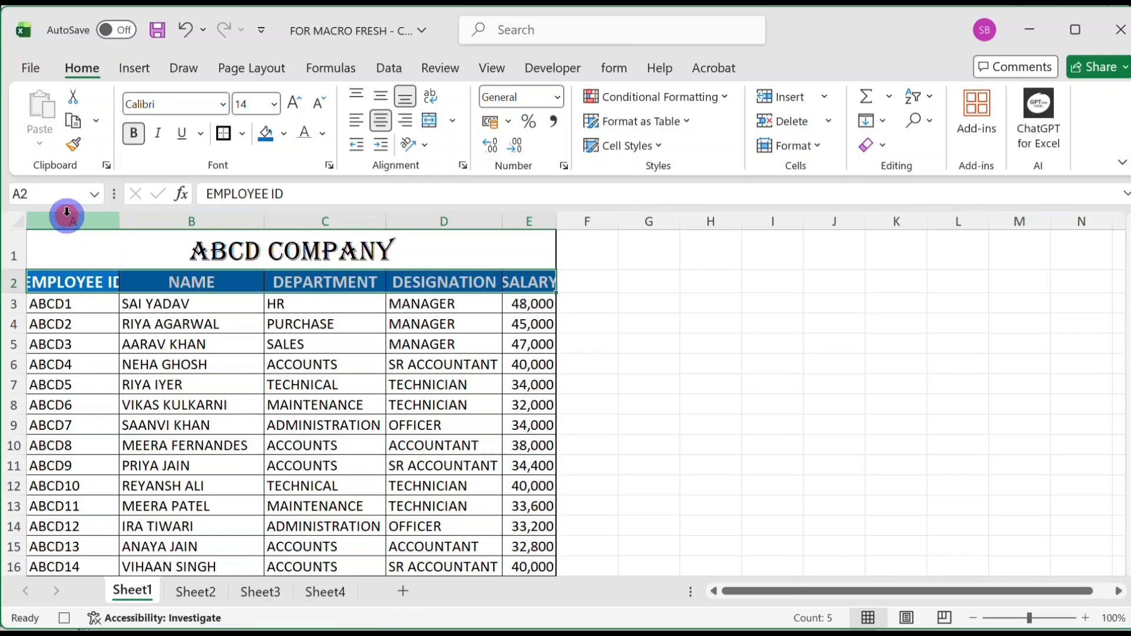
- AutoFit the widths of columns A to E to the enlarged header text
mouse_move(66, 212)
left_mouse_down()
mouse_move(571, 220)
mouse_move(529, 221)
left_mouse_up()
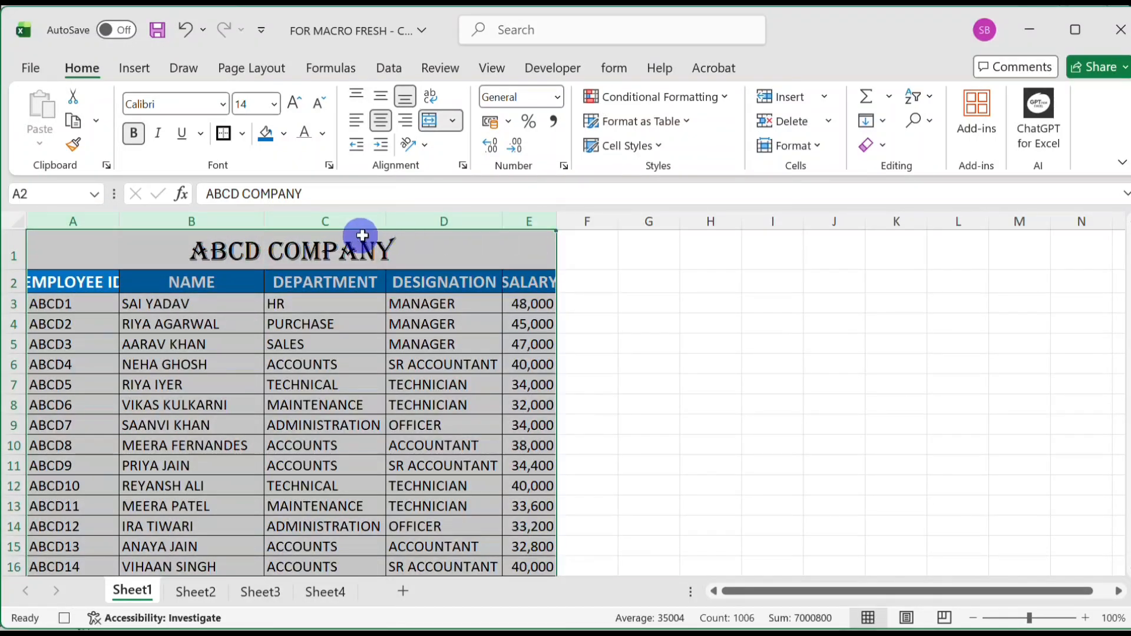
double_click(385, 219)
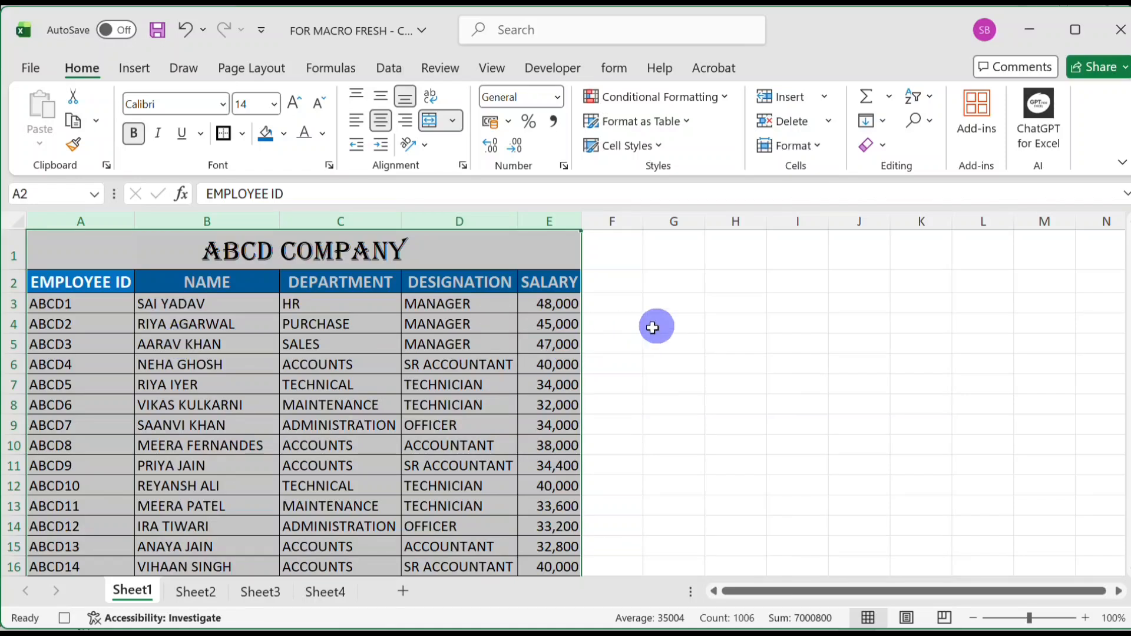
- Add filters to the header row A2:E2 of the employee table
left_click(715, 318)
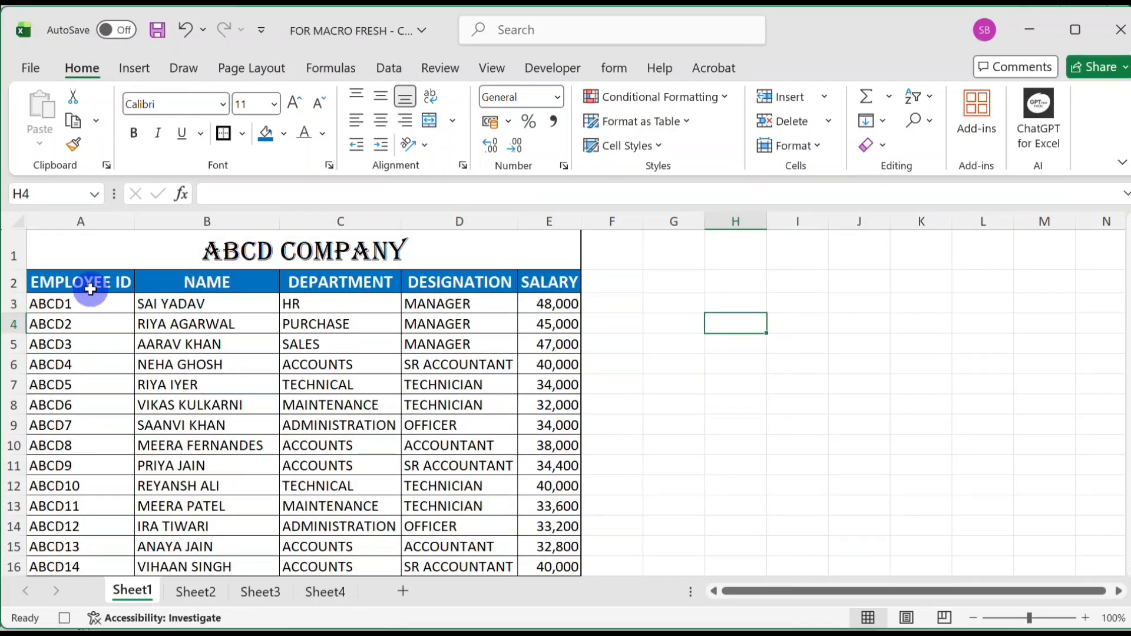
left_click_drag(91, 289, 545, 288)
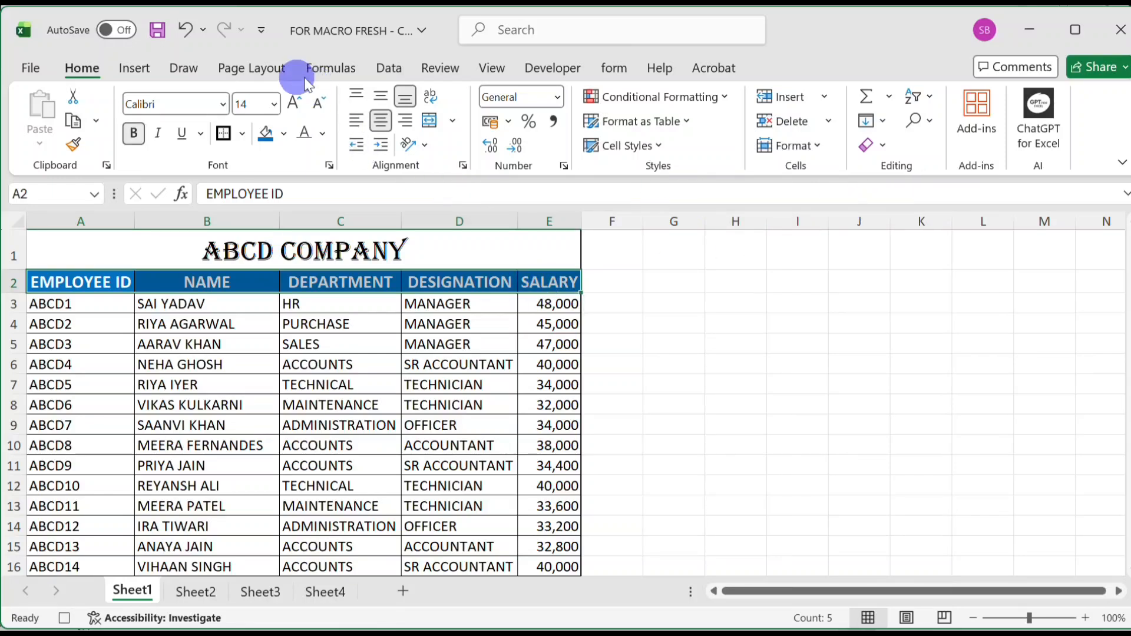
left_click(382, 67)
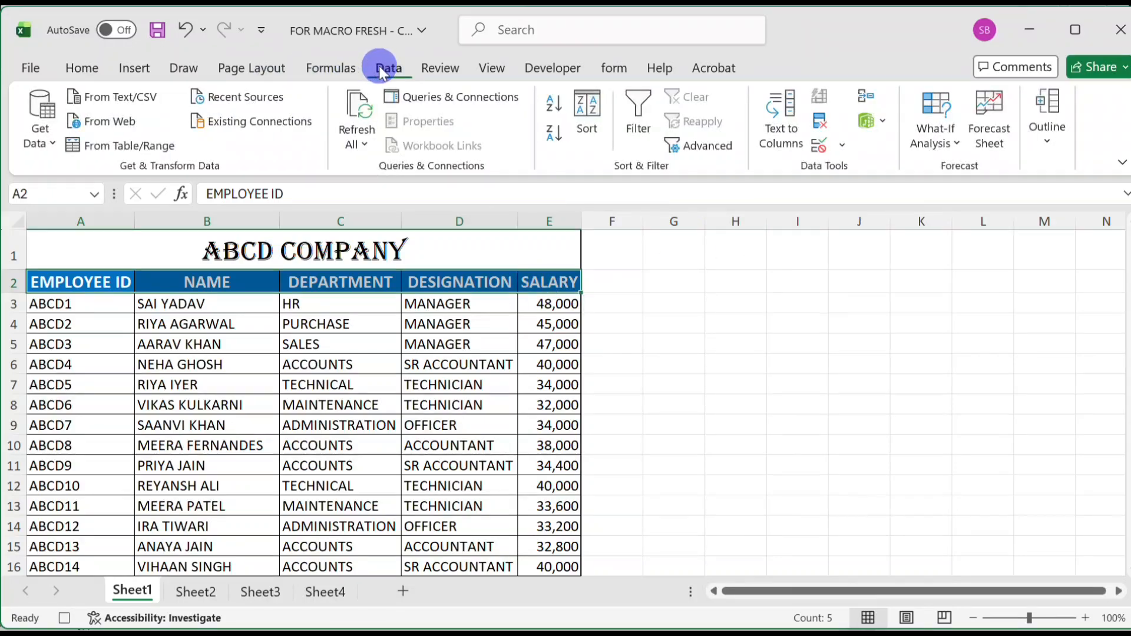
left_click(628, 110)
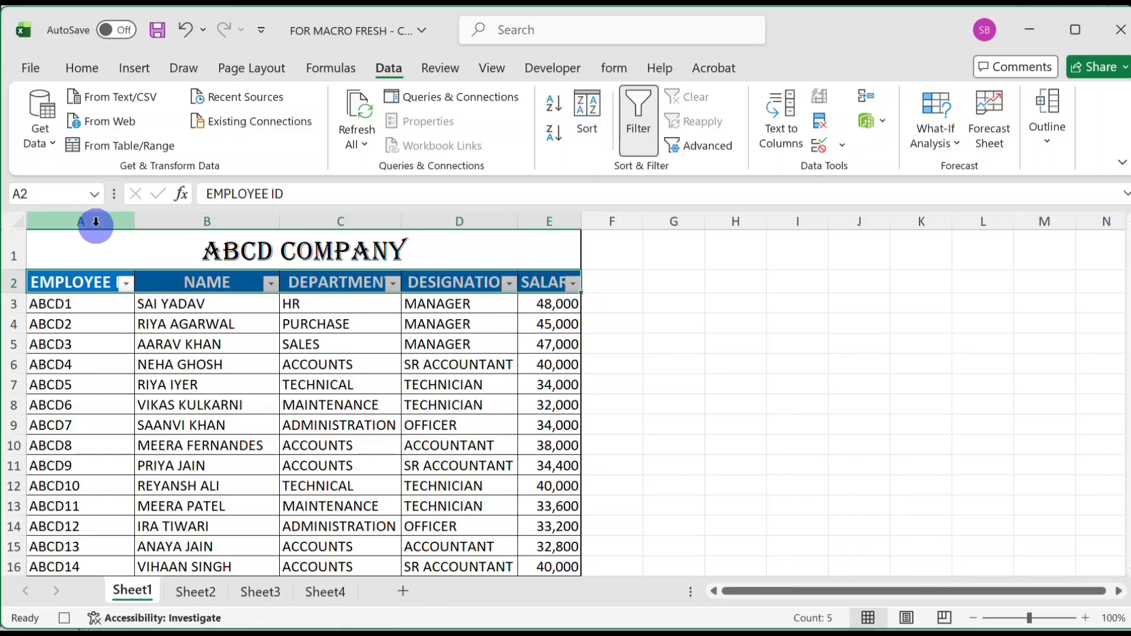
- AutoFit the widths of columns A to E so the headers fit beside the filter arrows
left_click_drag(96, 222, 576, 228)
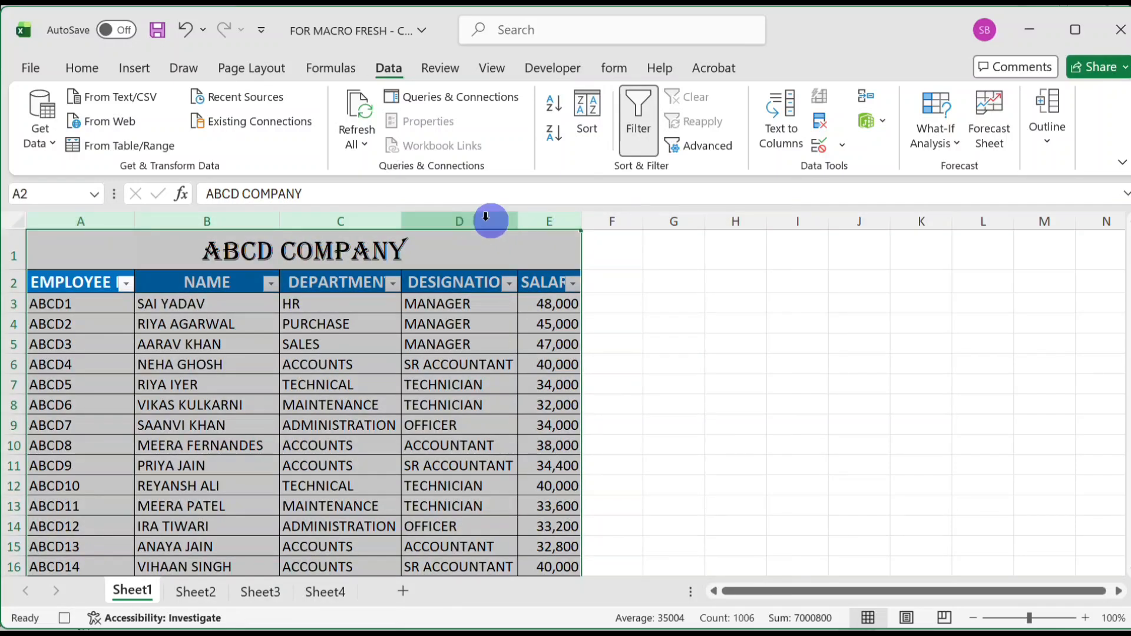
double_click(522, 214)
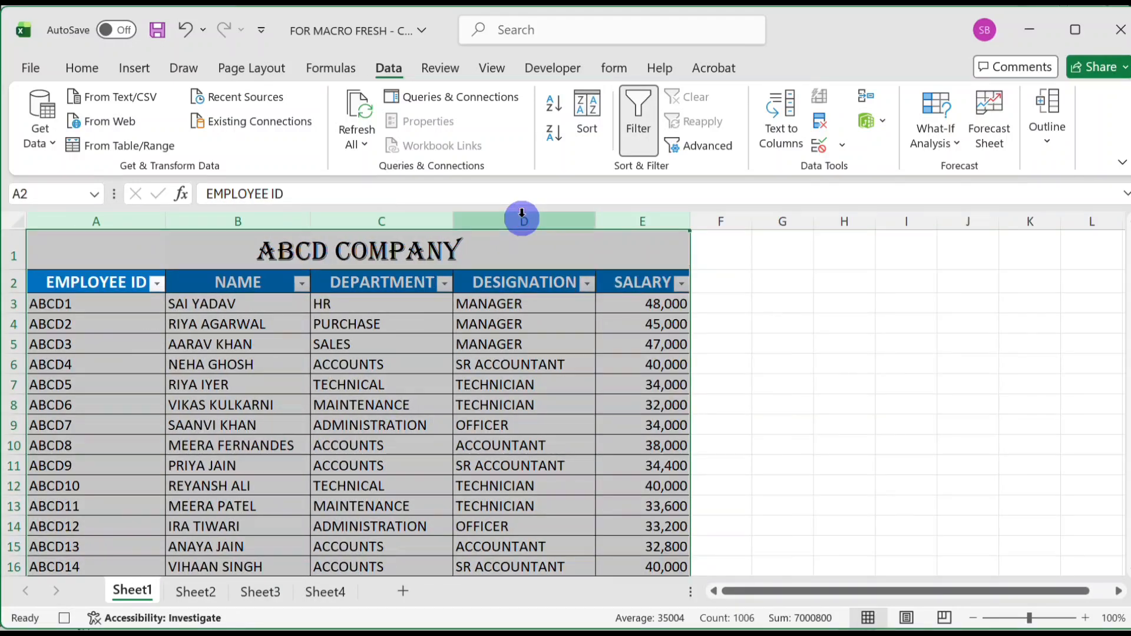
left_click(760, 321)
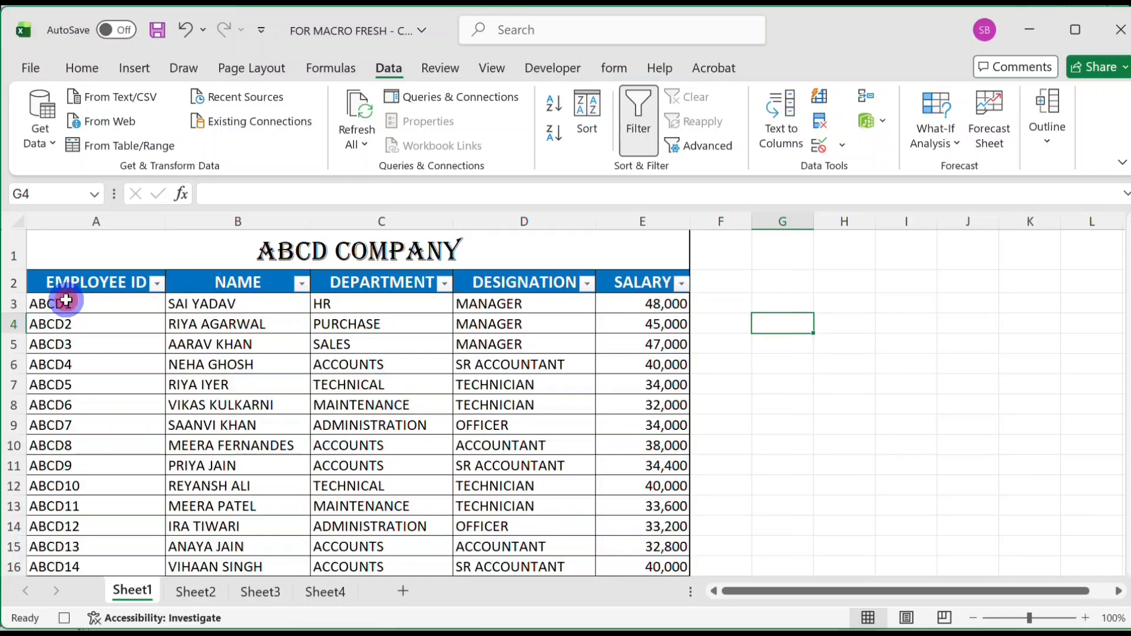
- Fill the employee data rows A3:E202 with the lightest shade of the light blue theme color
left_click_drag(66, 300, 632, 539)
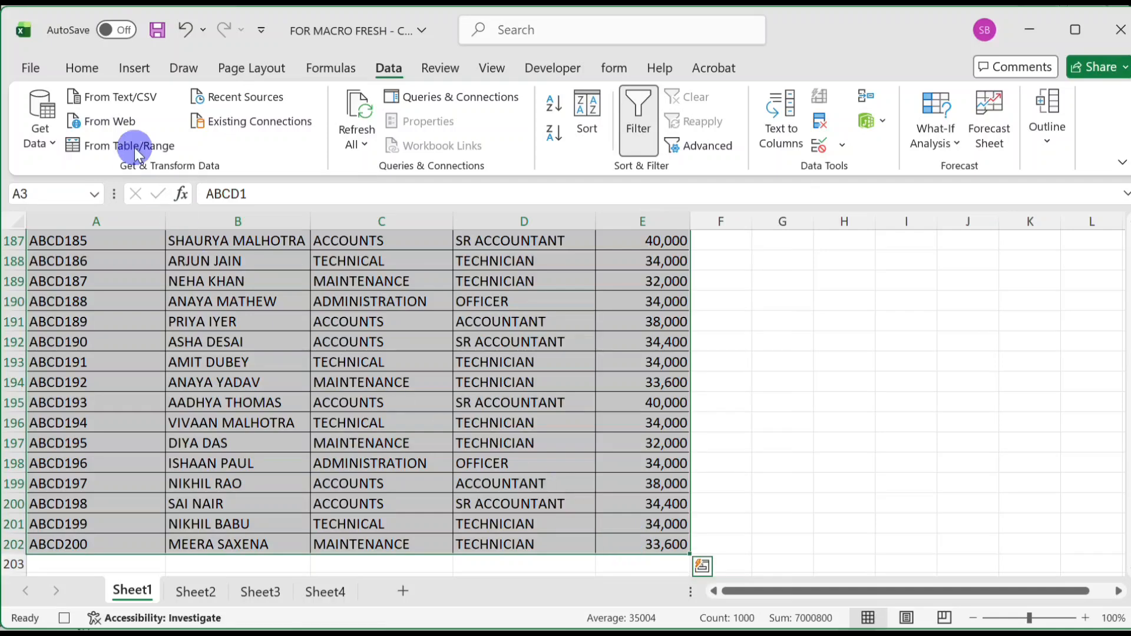
left_click(82, 67)
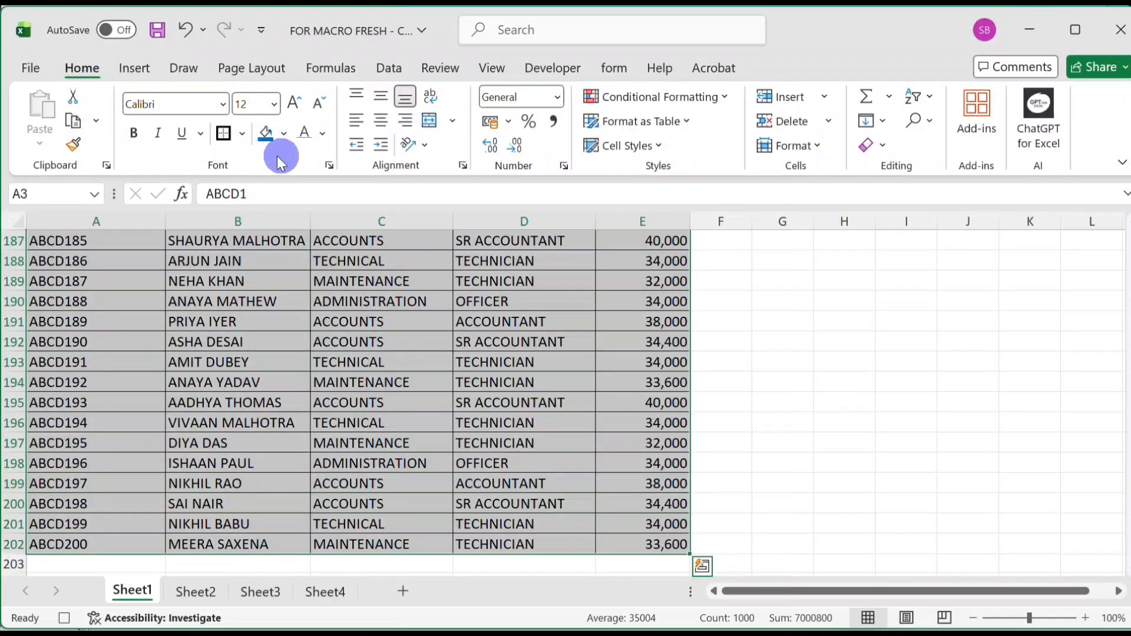
left_click(284, 129)
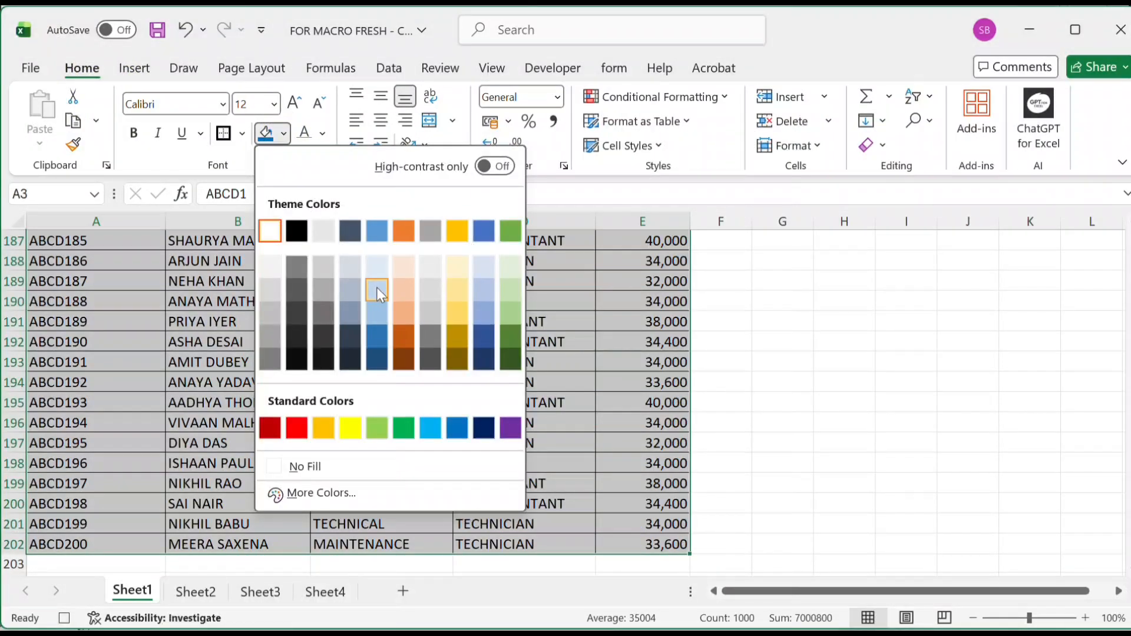
left_click(376, 269)
scroll(618, 336, "up", 20)
- Select the empty cell G6 beside the table and stop recording the macro
left_click(774, 364)
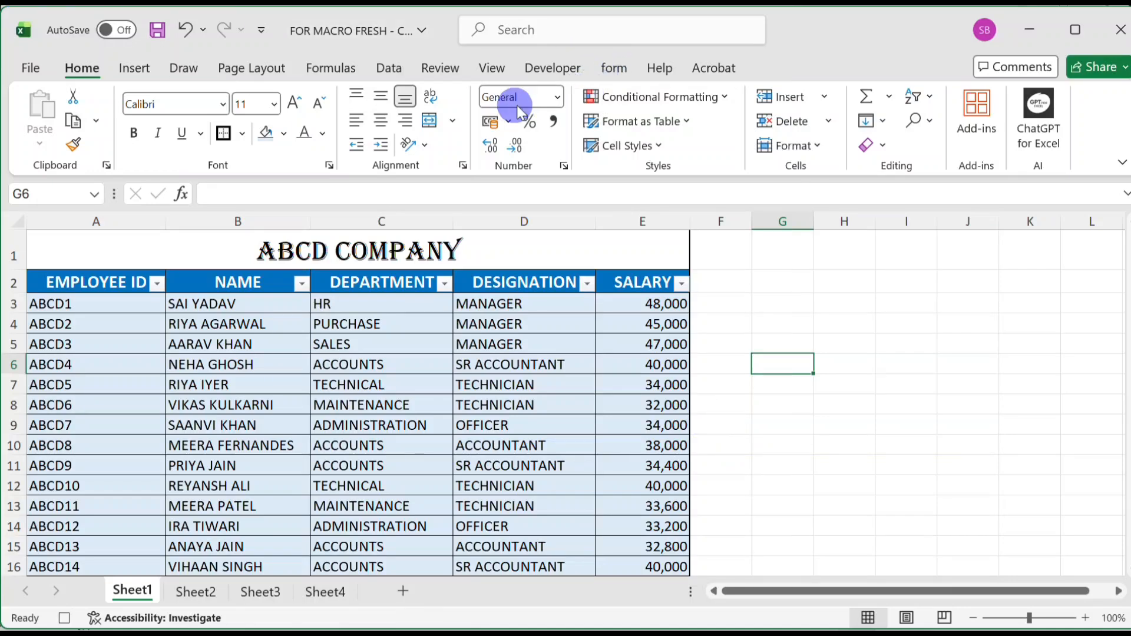
left_click(550, 72)
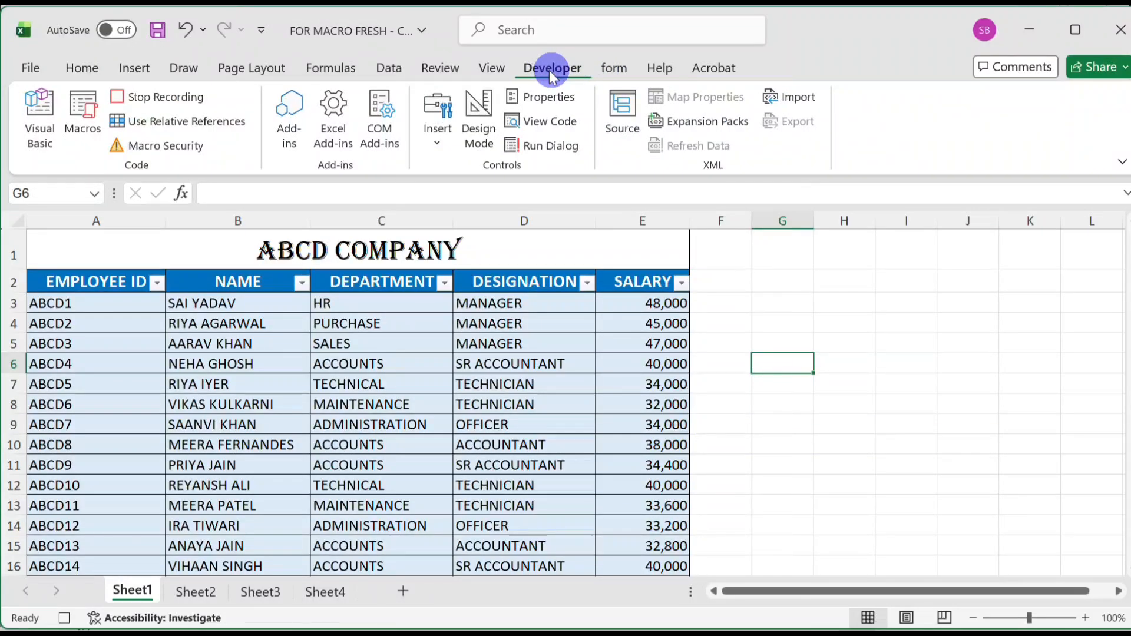
left_click(197, 98)
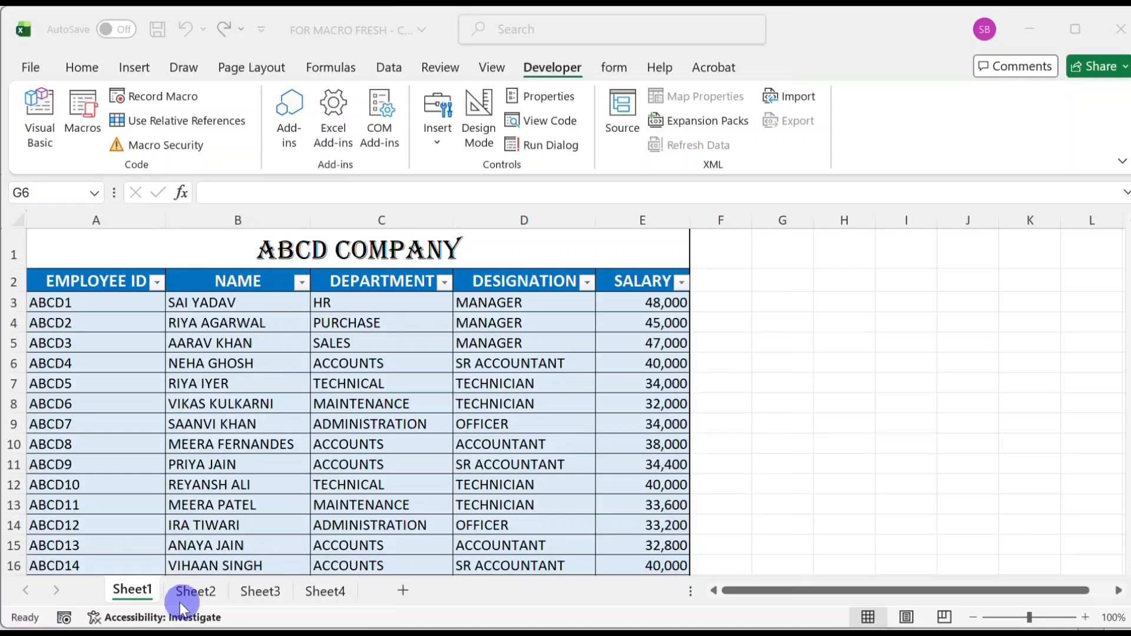
- Look through the employee tables on Sheet2, Sheet3 and Sheet4 to check their current formatting
left_click(201, 592)
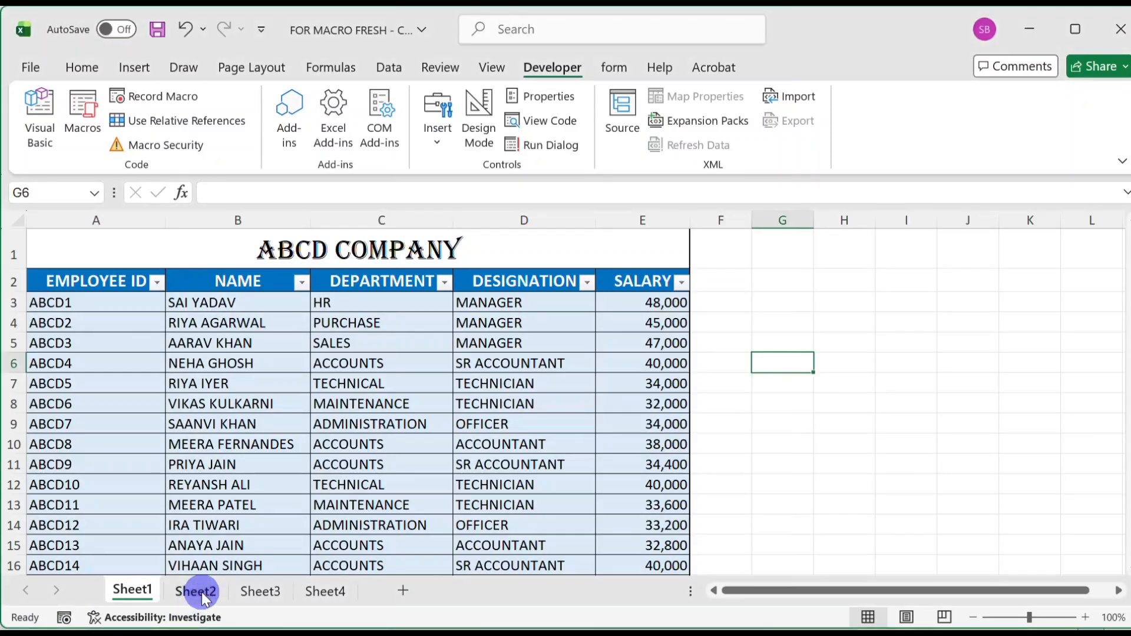
left_click(249, 591)
left_click(317, 594)
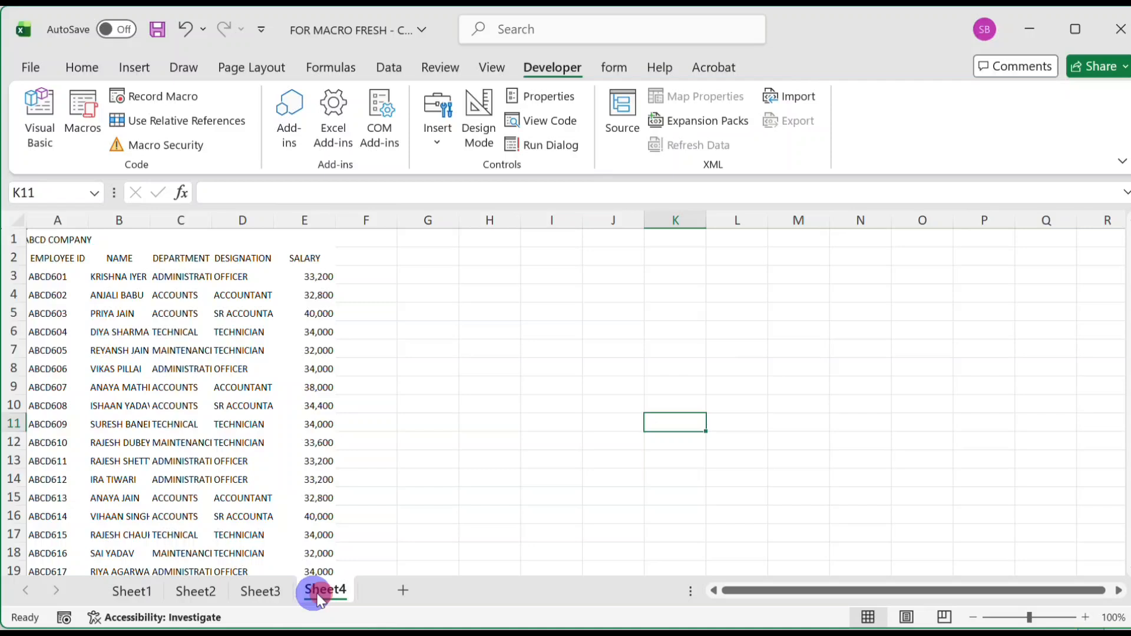
left_click(217, 595)
key("ctrl+shift+Down")
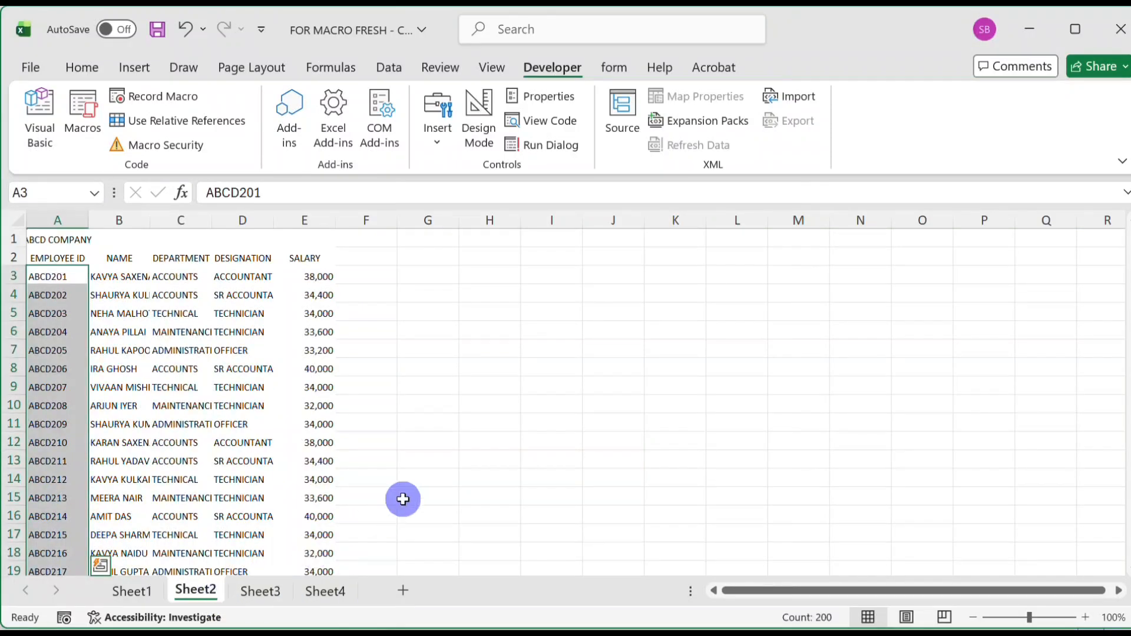
left_click(433, 477)
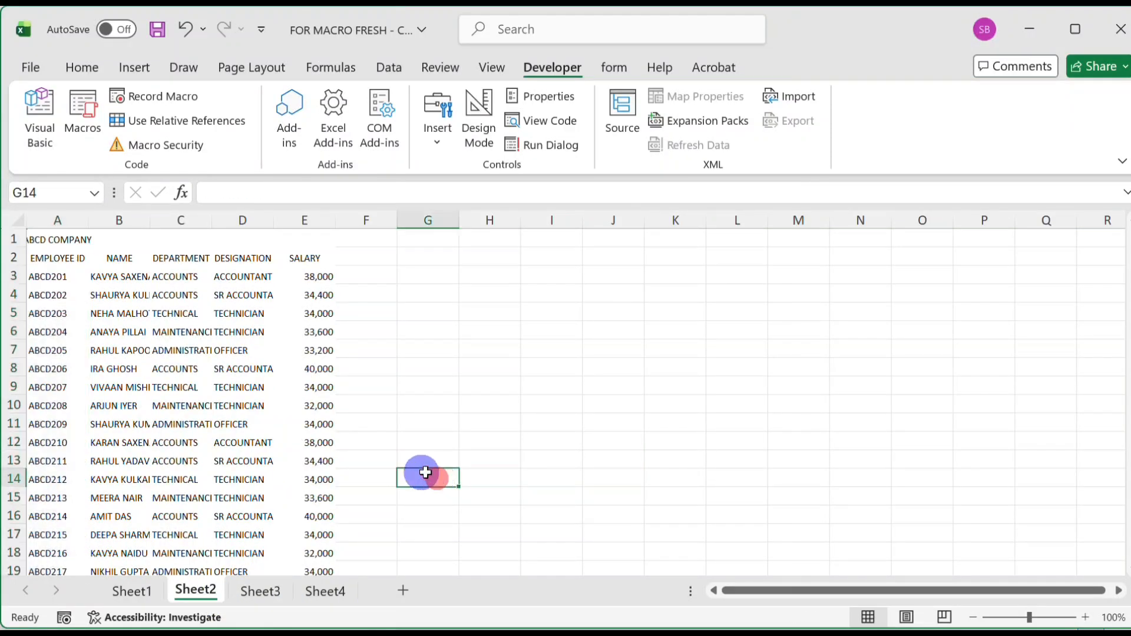
left_click(264, 593)
left_click(331, 591)
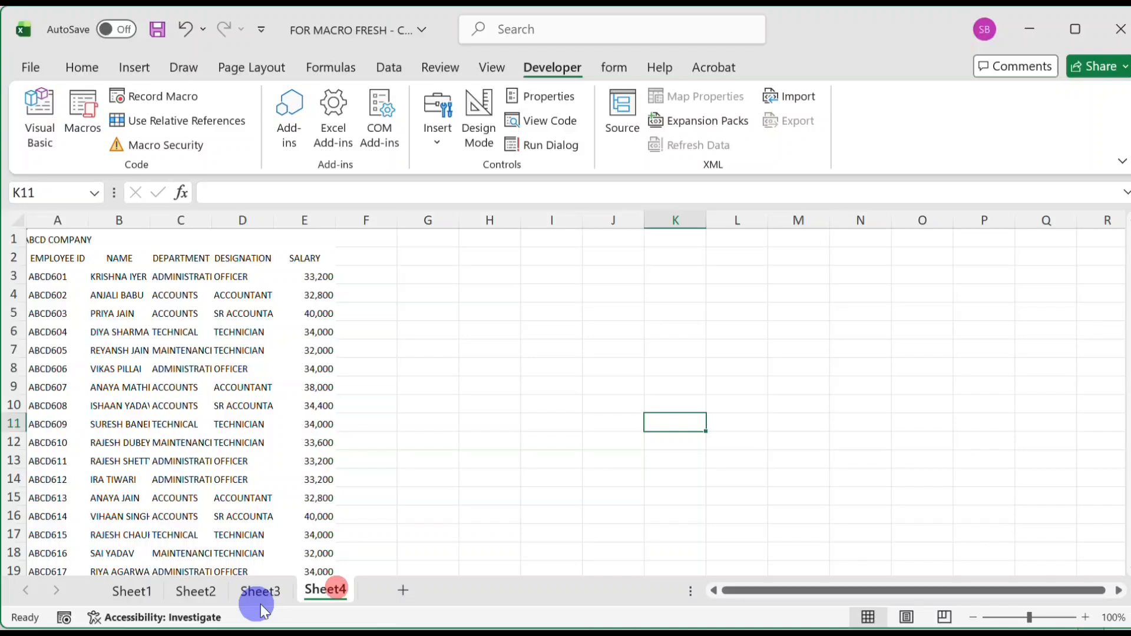
- Run the recorded MYFORMAT macro on Sheet2, Sheet3 and Sheet4 in turn
left_click(197, 591)
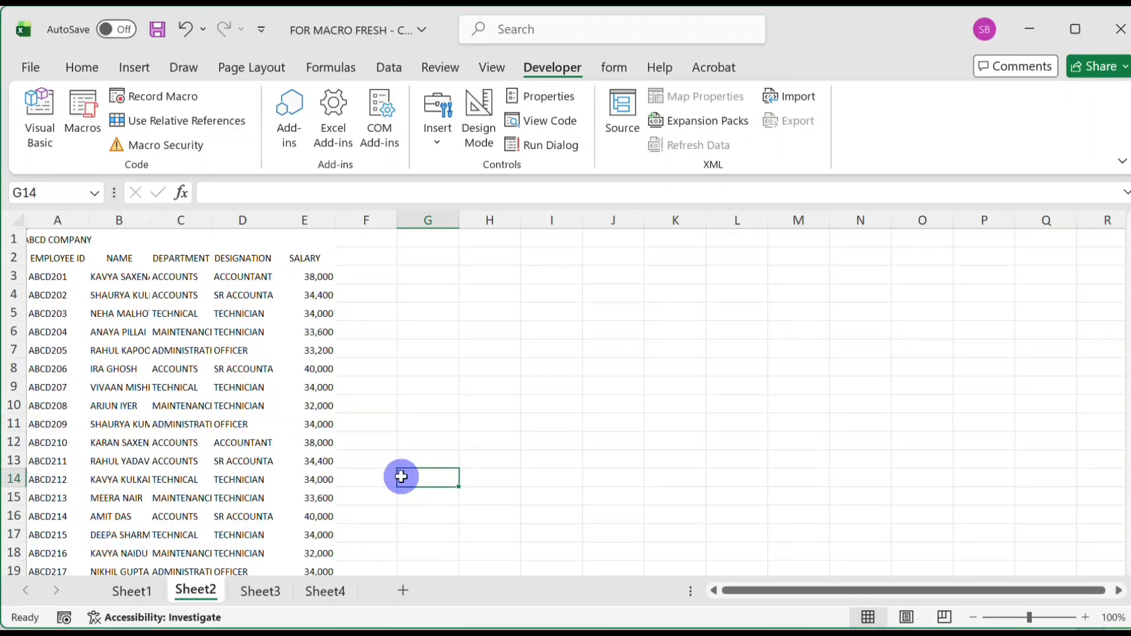
key("ctrl+shift+f")
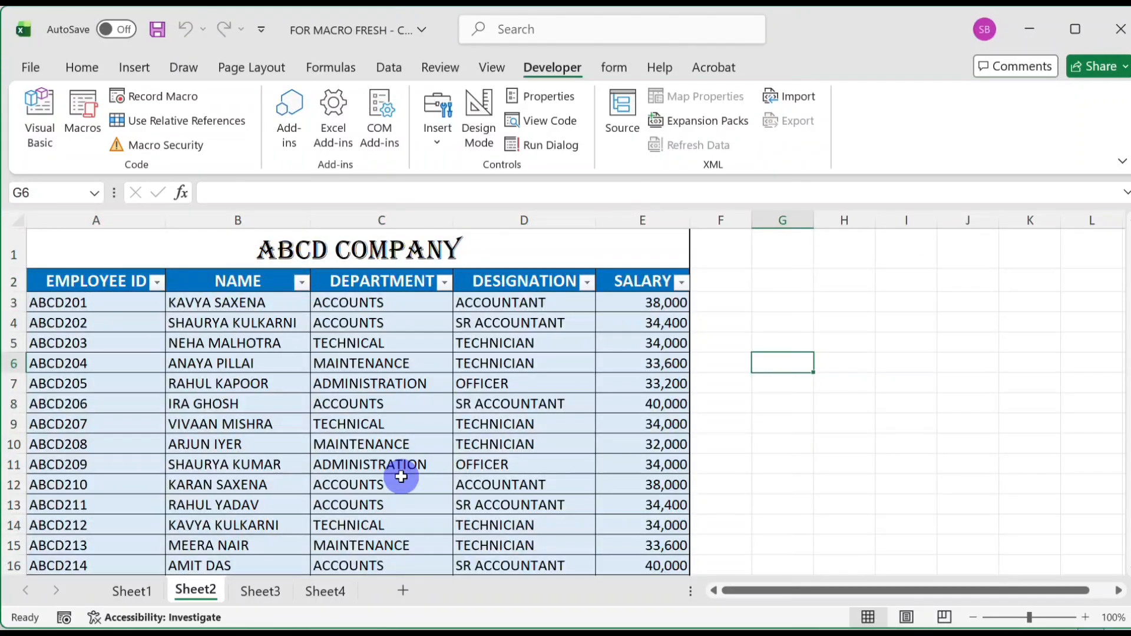
left_click(260, 591)
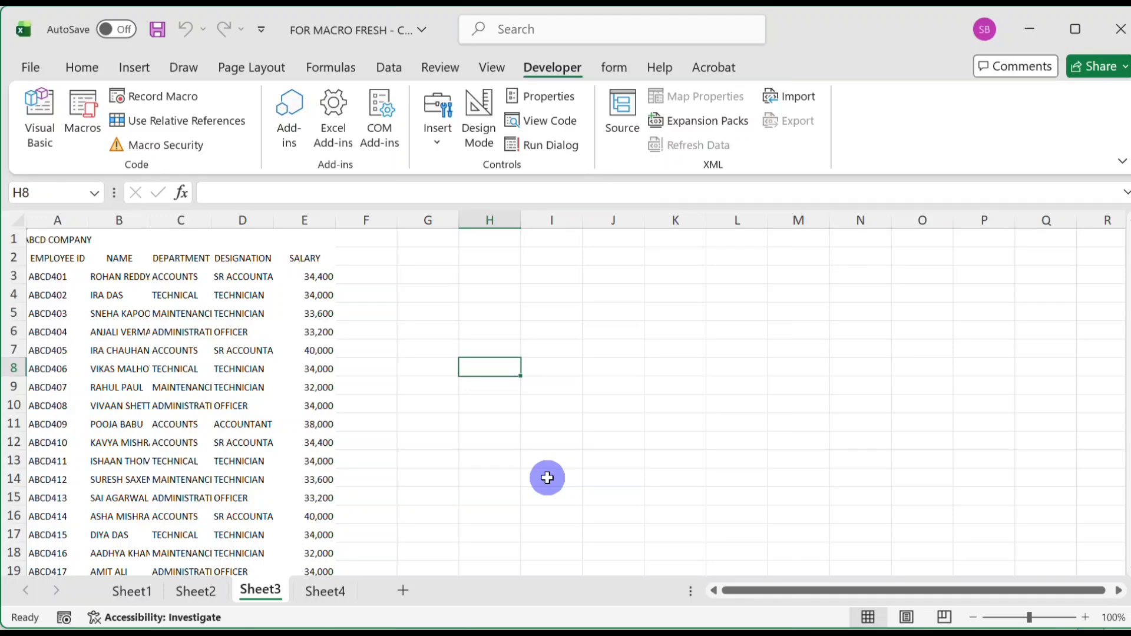
key("ctrl+shift+f")
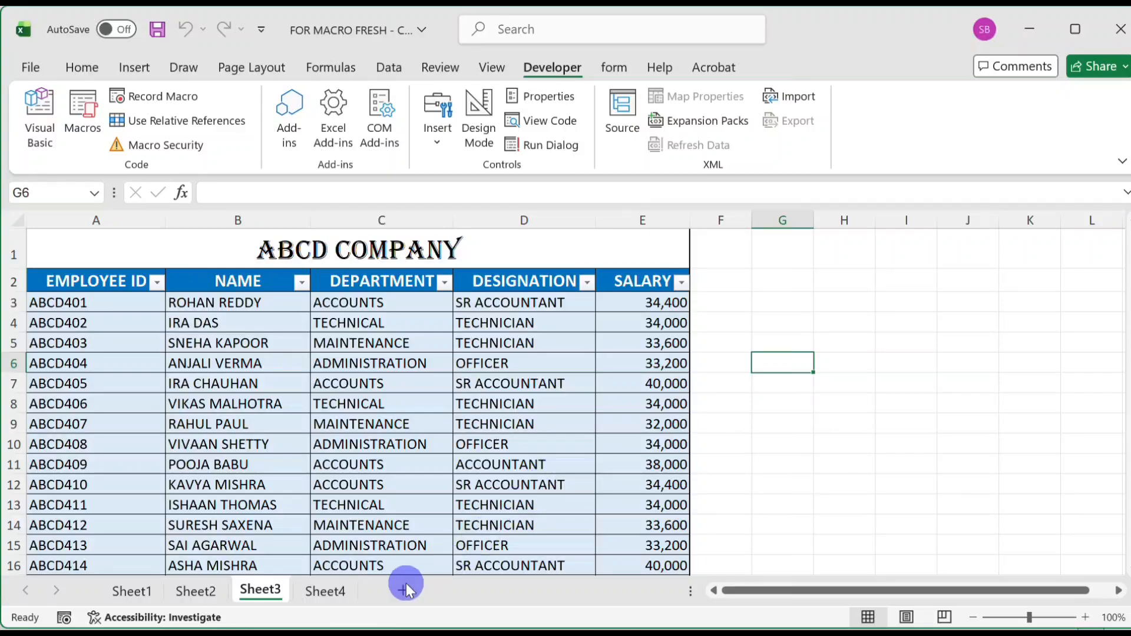
left_click(328, 591)
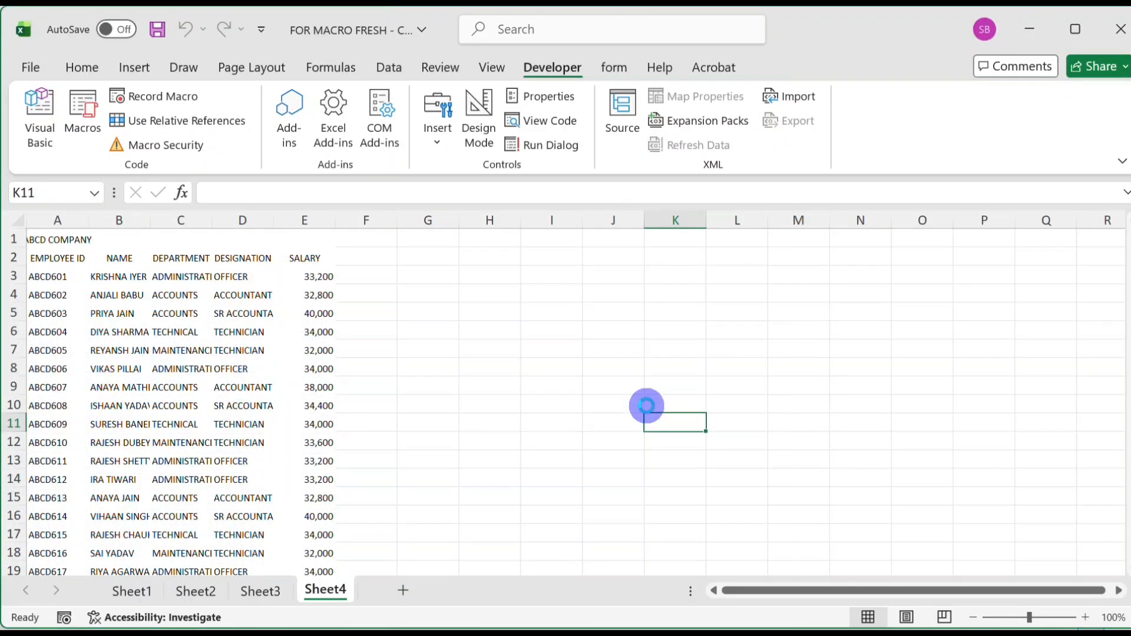
key("ctrl+shift+f")
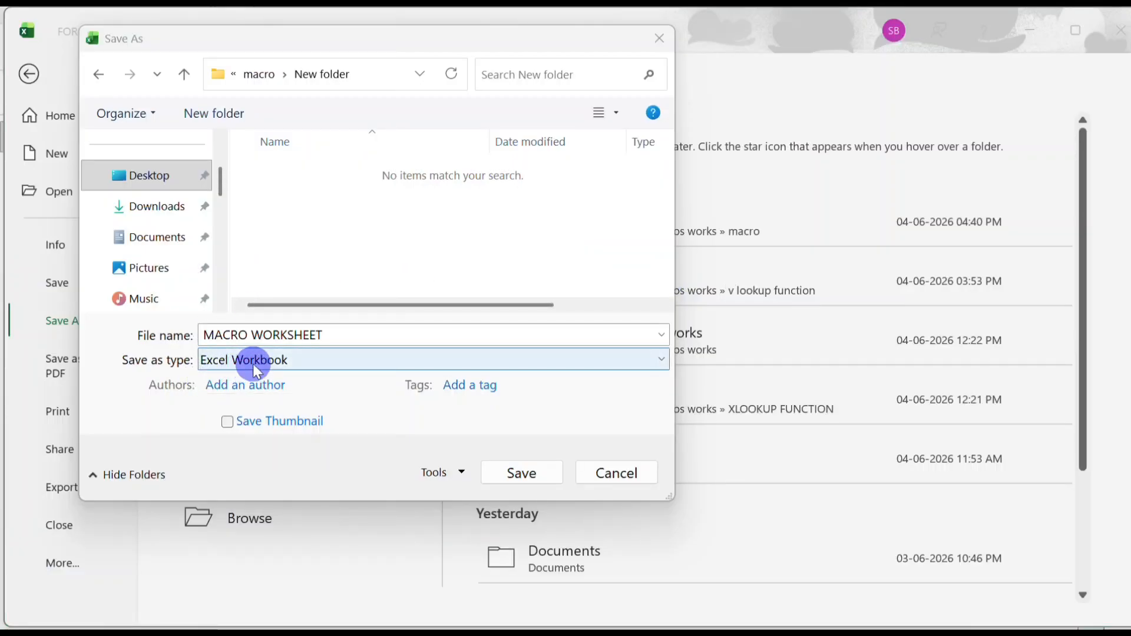
- Save the workbook as MACRO WORKSHEET in New folder with the file type Excel Macro-Enabled Workbook
left_click(412, 357)
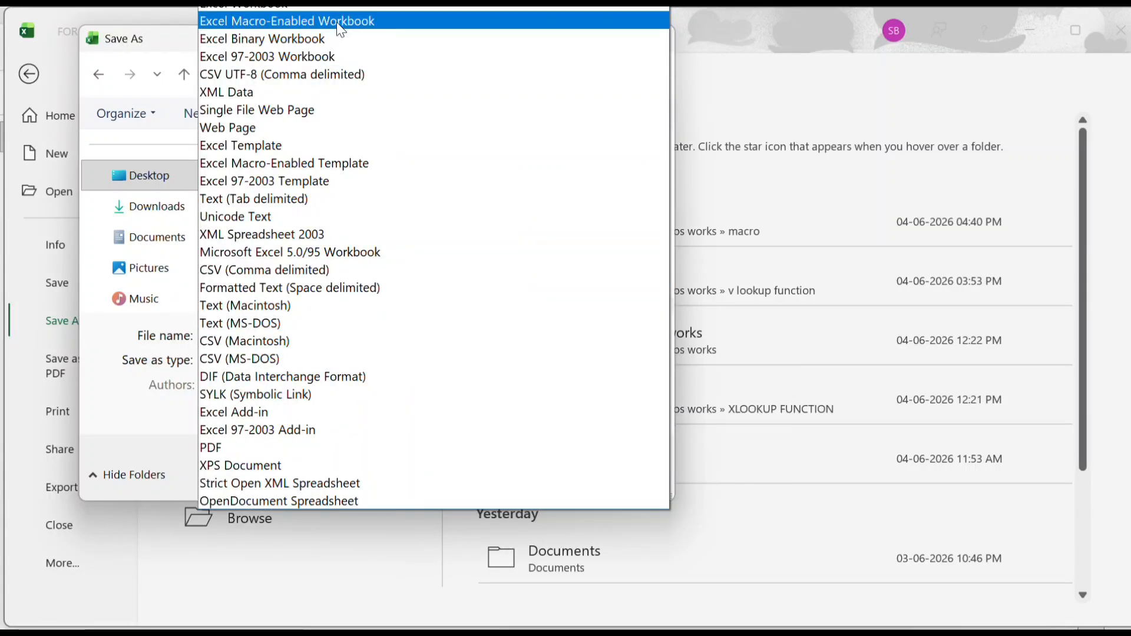
left_click(380, 23)
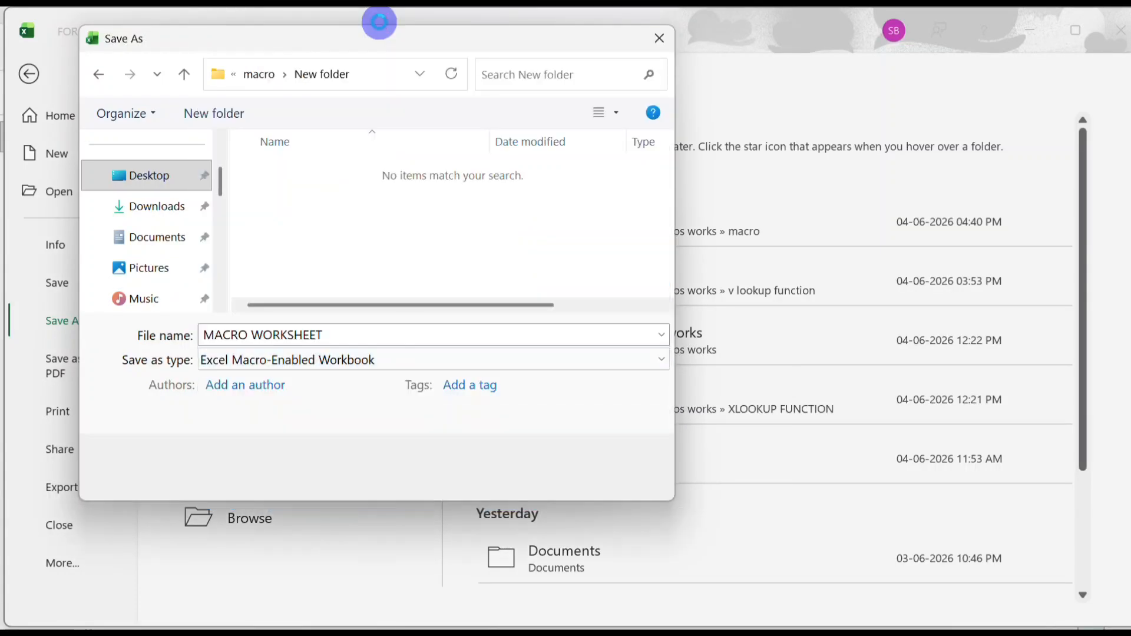
left_click(572, 393)
left_click(524, 476)
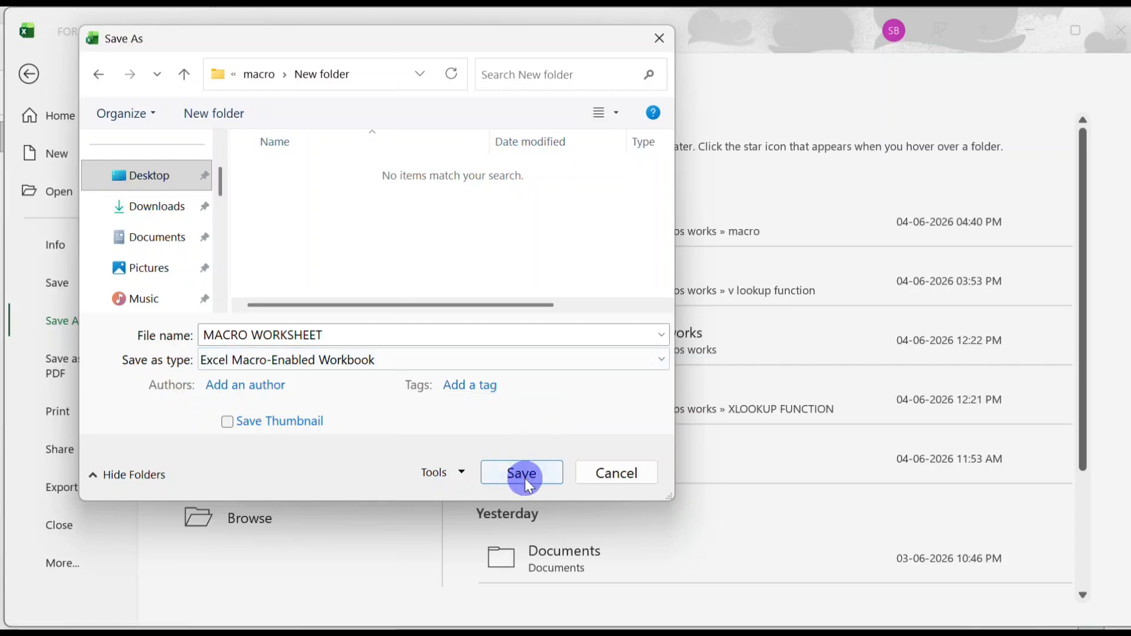